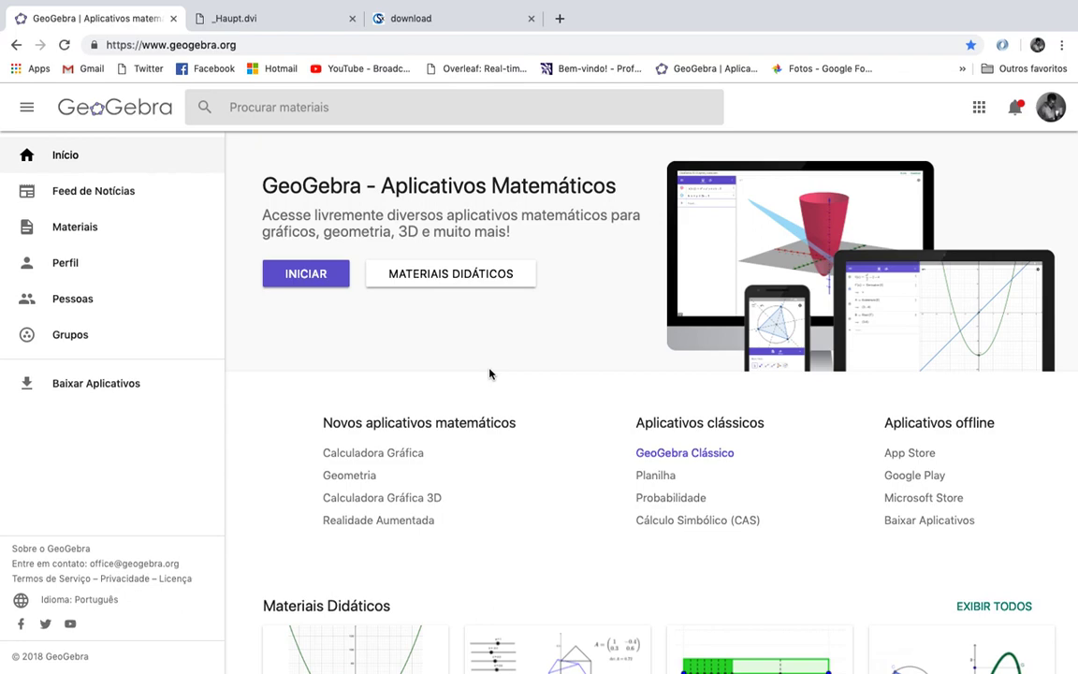
# Step: Examine the title page and the table of contents (Inhaltsverzeichnis) of the GeoGebra thesis PDF, _Haupt.dvi
pyautogui.click(292, 21)
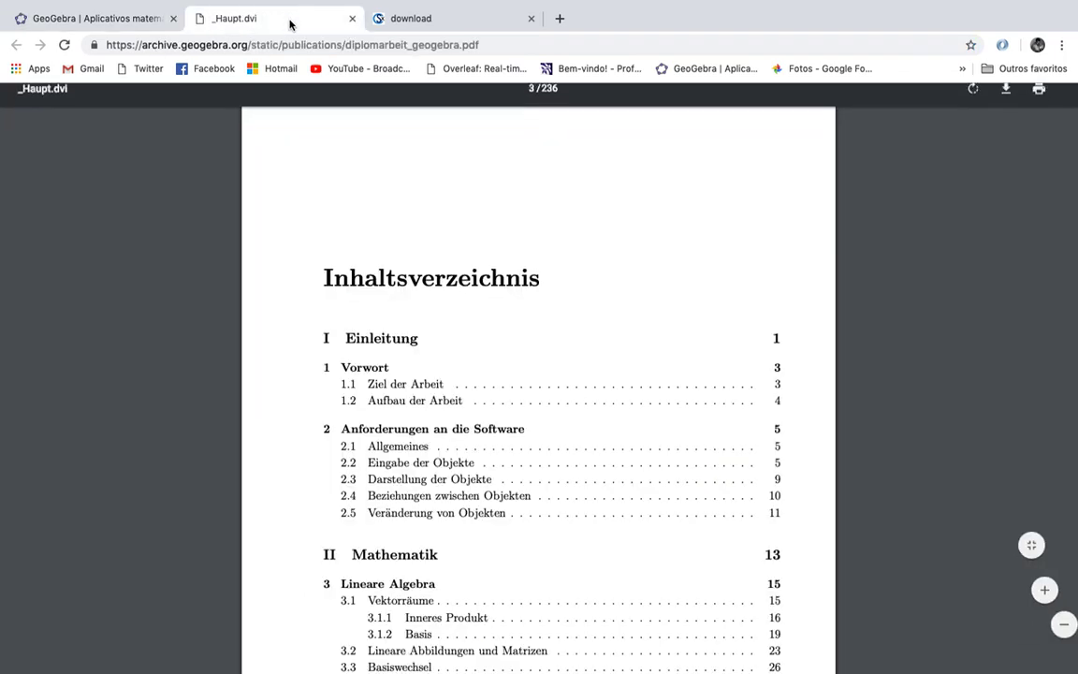
pyautogui.scroll(15, 474, 308)
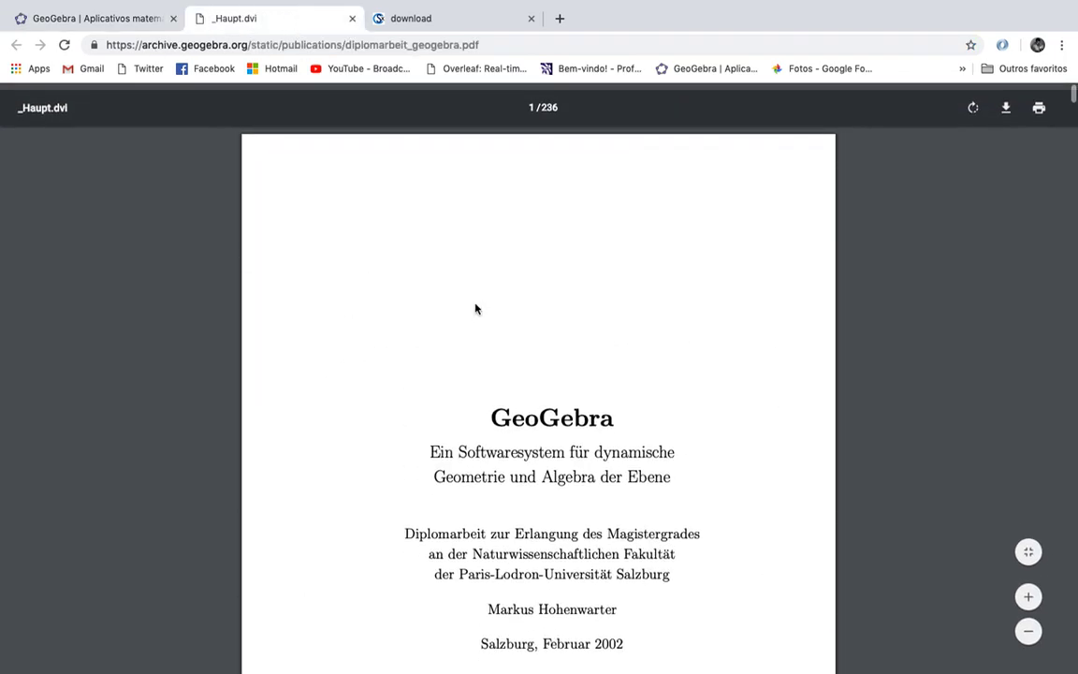
pyautogui.scroll(2, 478, 302)
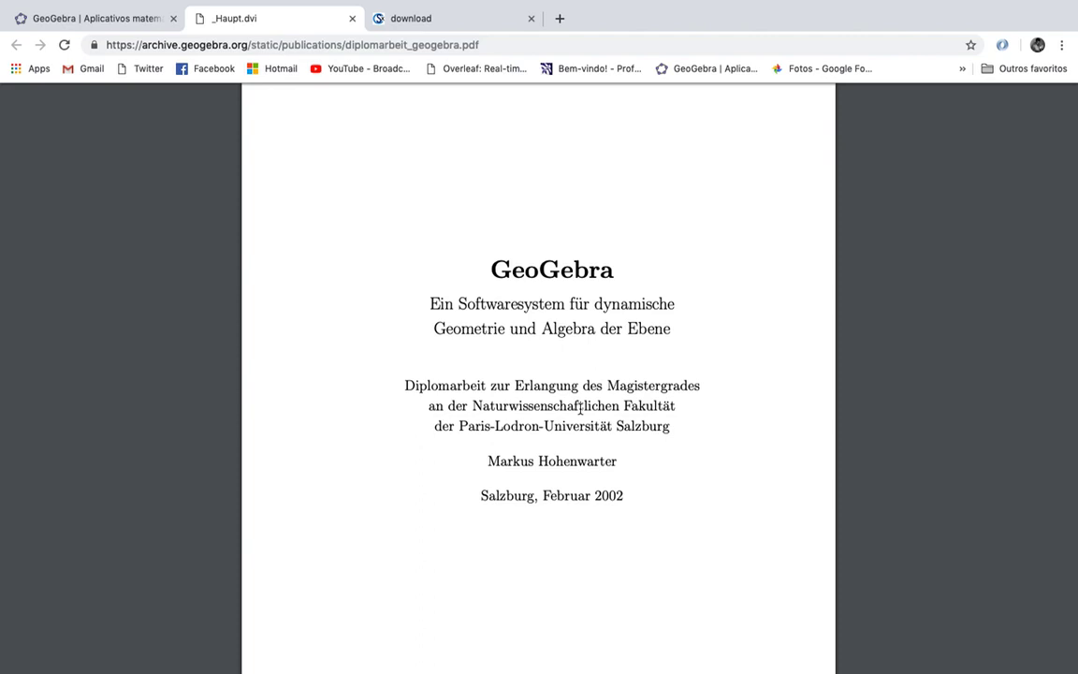
pyautogui.scroll(-1, 581, 408)
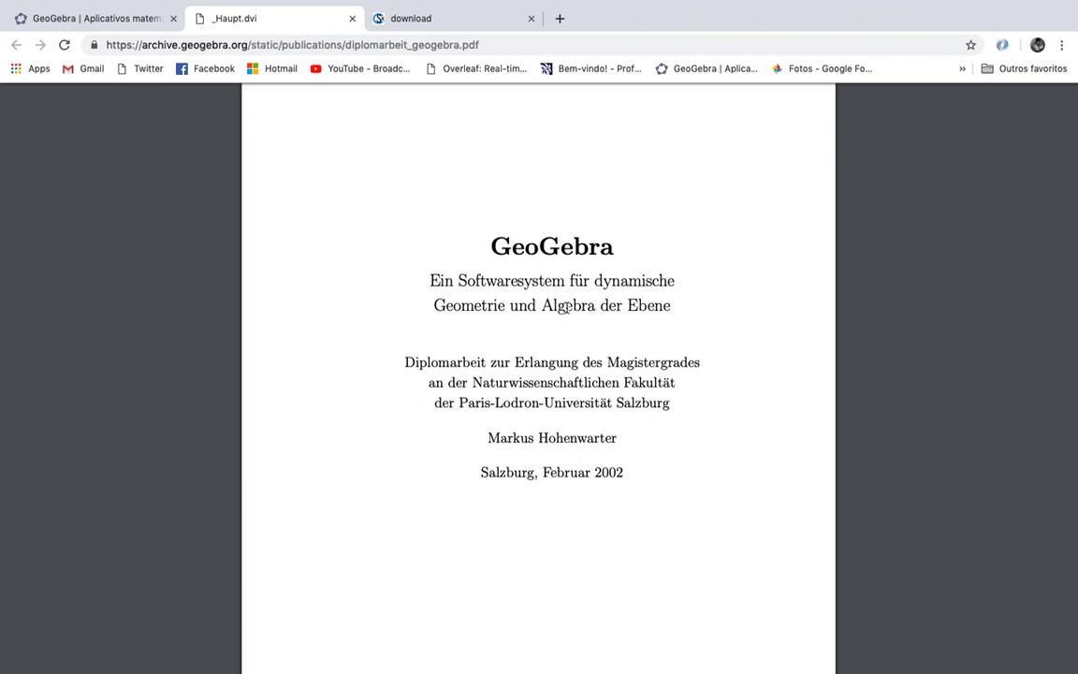
pyautogui.scroll(-15, 530, 327)
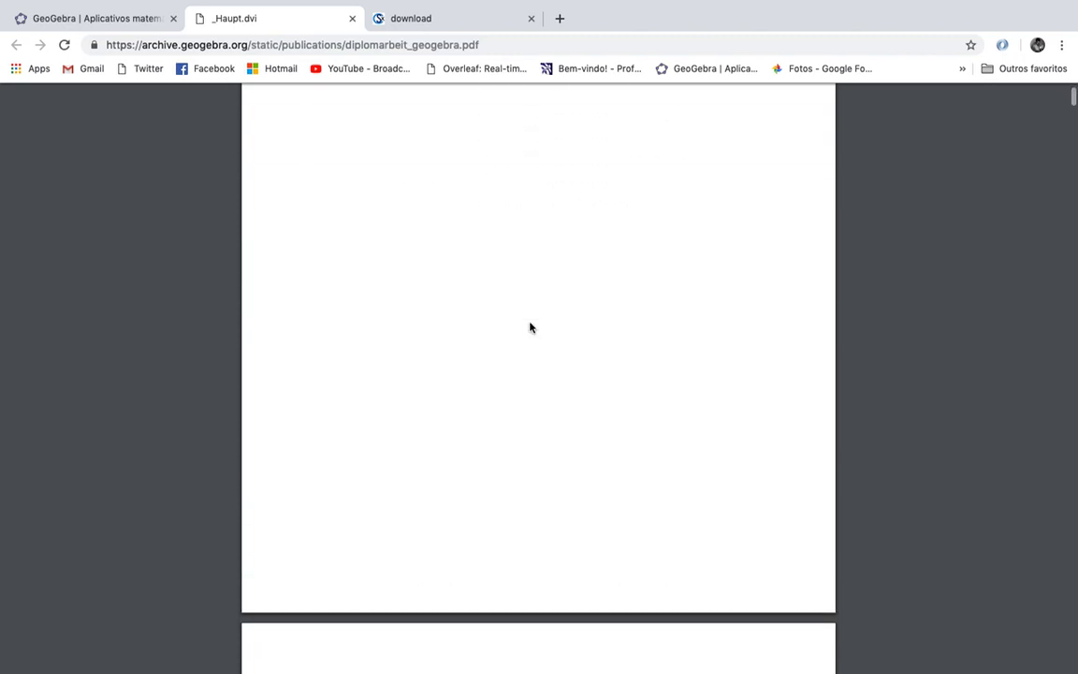
pyautogui.scroll(-6, 529, 328)
pyautogui.scroll(-2, 530, 328)
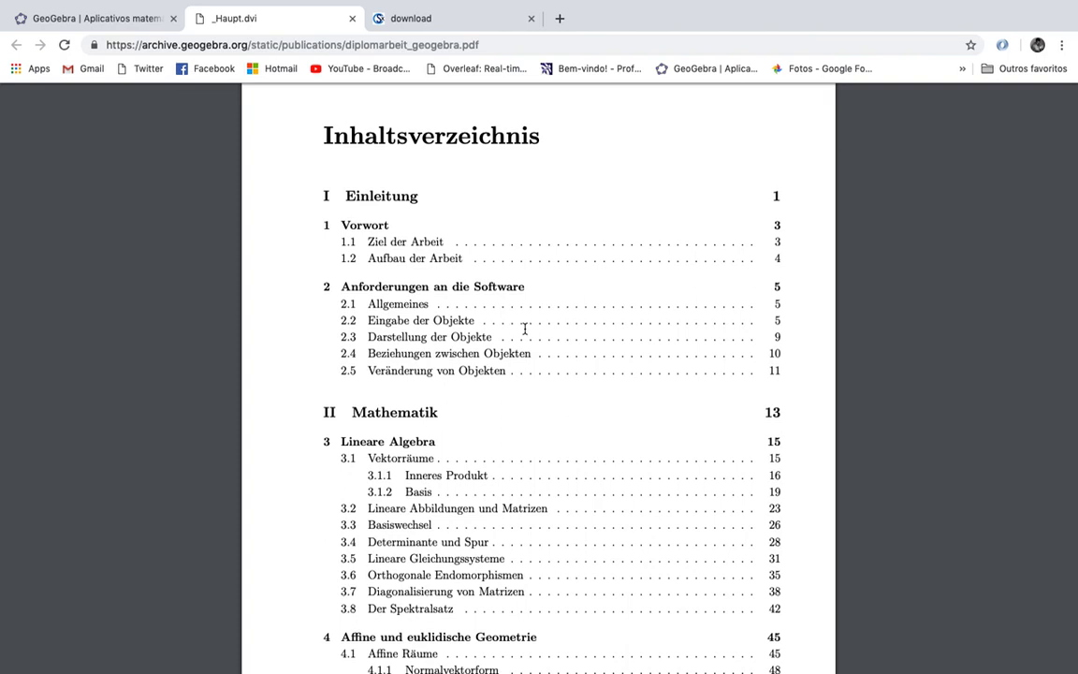
# Step: Read the article "Bidirectional Dynamic Geometry and Algebra with GeoGebra", focusing on its abstract and the section "How did it come to GeoGebra?"
pyautogui.click(445, 17)
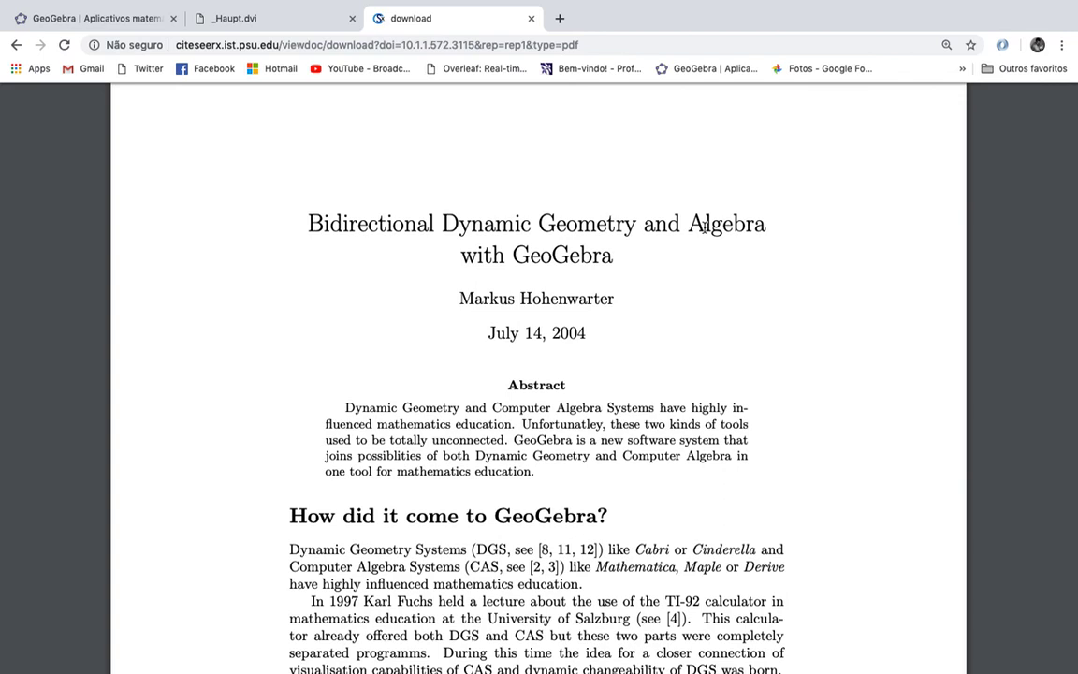
pyautogui.scroll(-2, 636, 366)
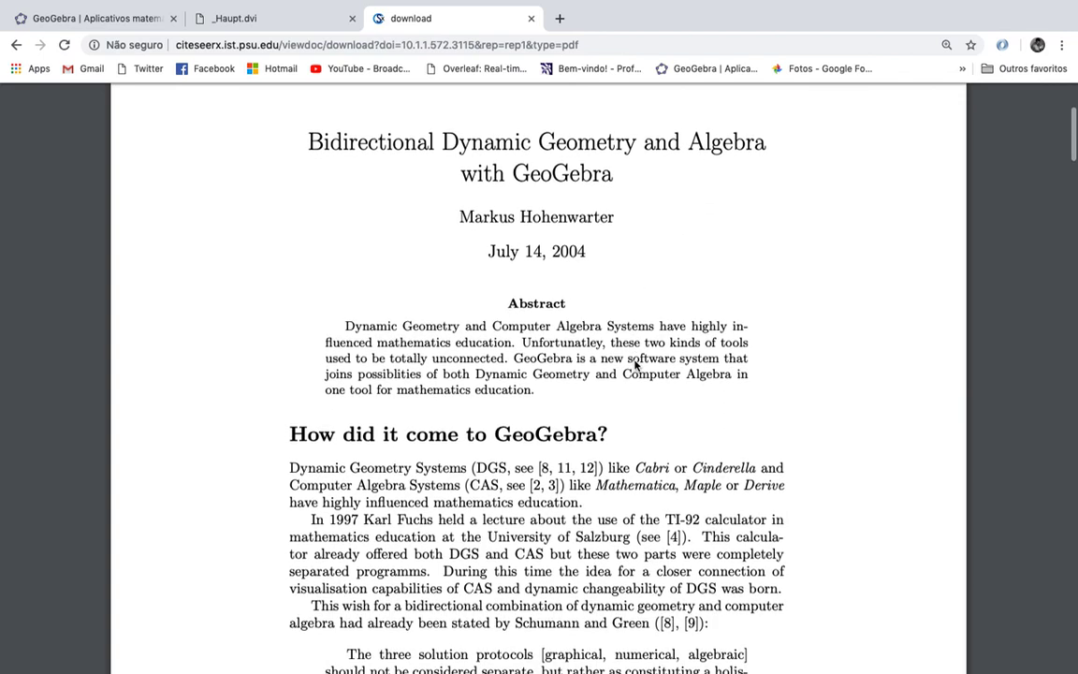
pyautogui.scroll(-9, 610, 370)
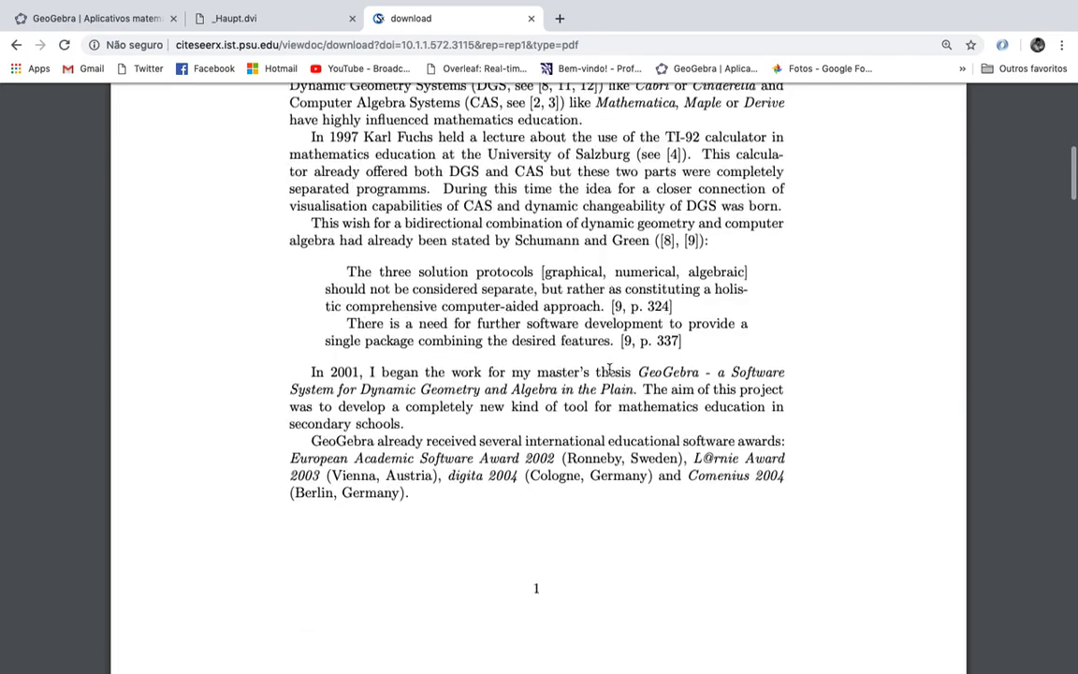
pyautogui.scroll(-20, 610, 370)
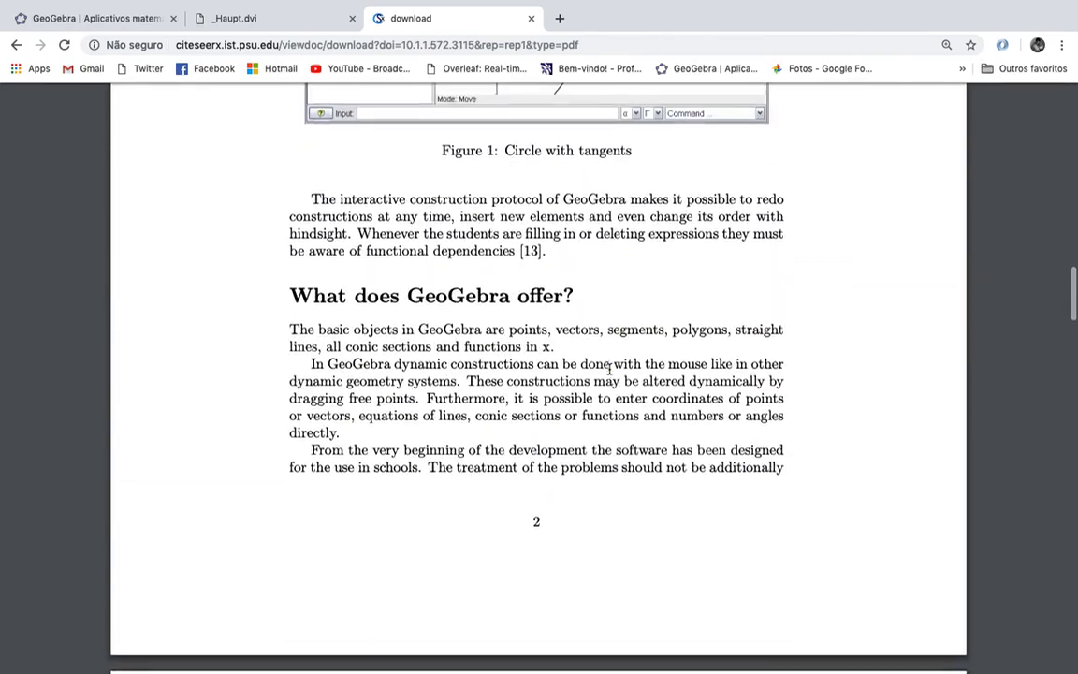
pyautogui.scroll(20, 609, 370)
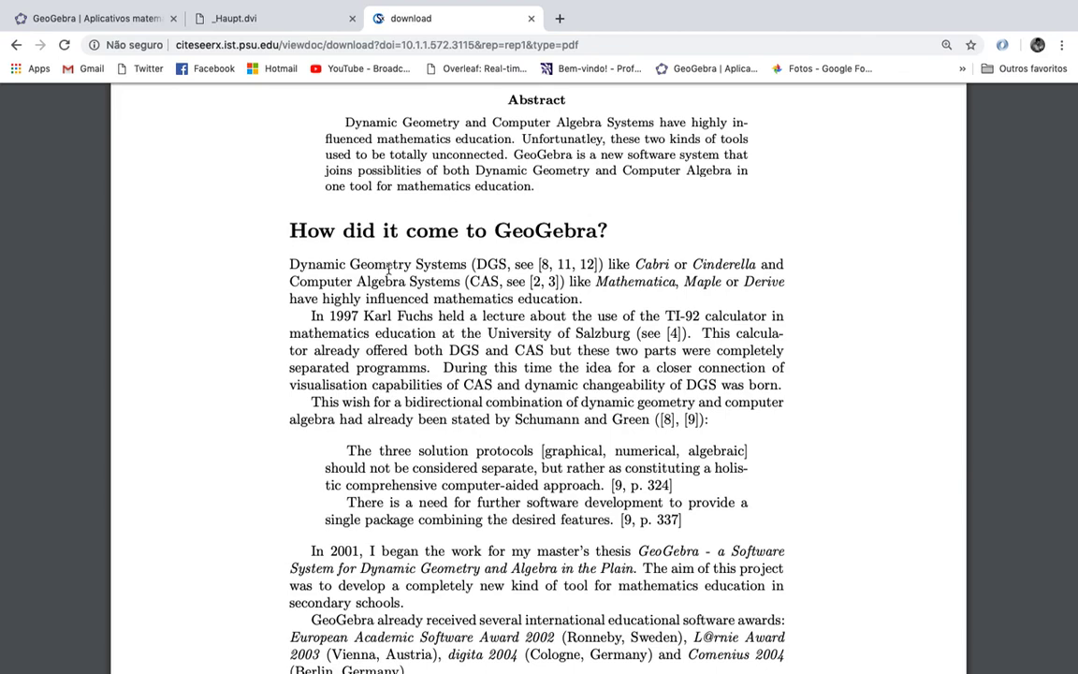
# Step: Return to the GeoGebra home page and open GeoGebra Clássico with the Geometria view
pyautogui.click(112, 21)
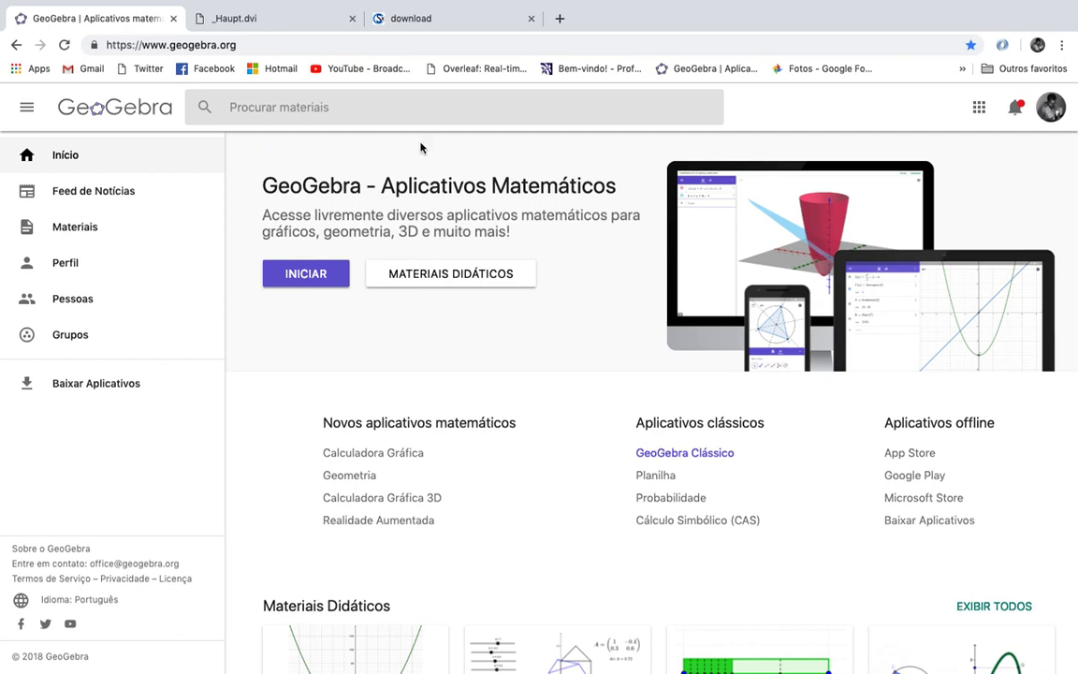
pyautogui.click(690, 458)
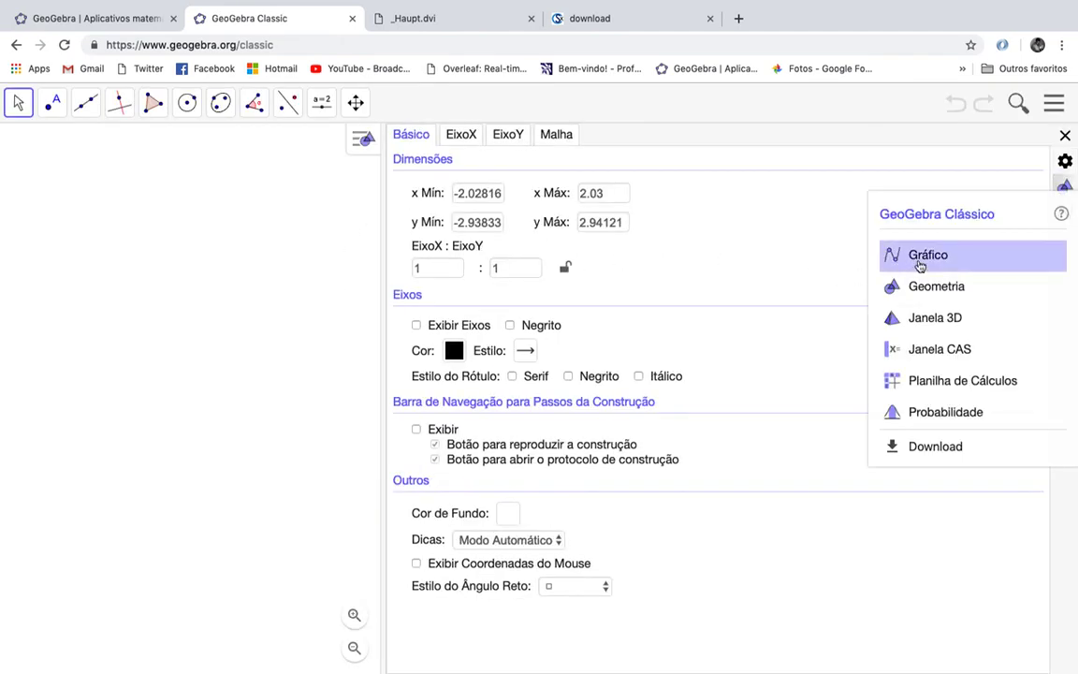
pyautogui.click(932, 292)
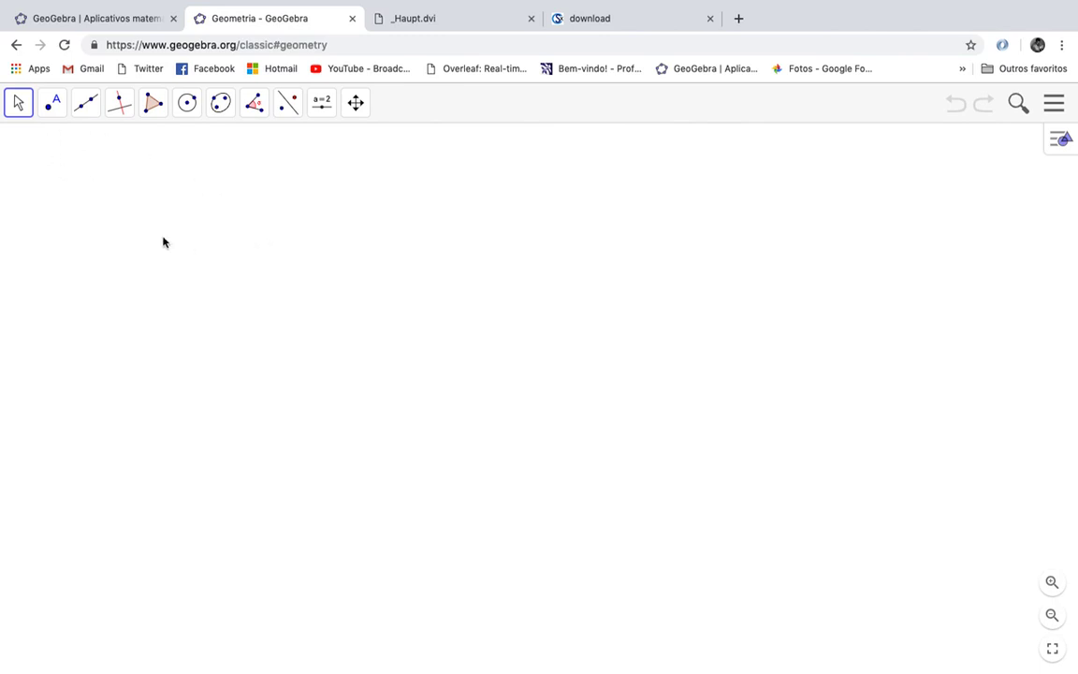
# Step: Place three free, non-collinear points A, B and C in the drawing area as the vertices of a triangle
pyautogui.click(54, 105)
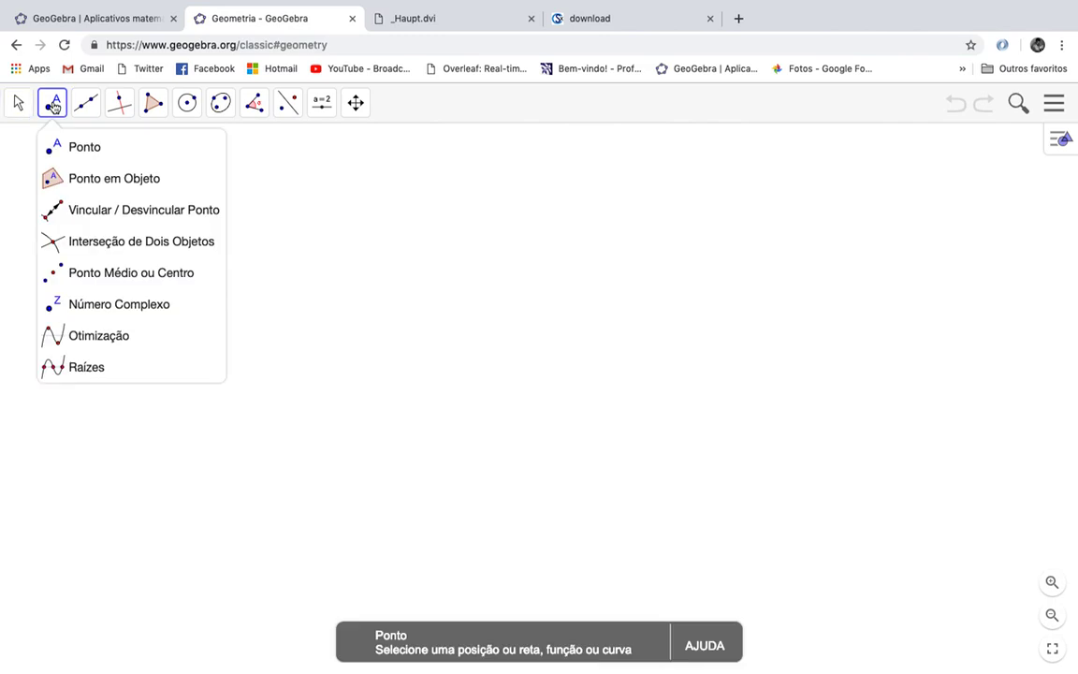
pyautogui.click(86, 148)
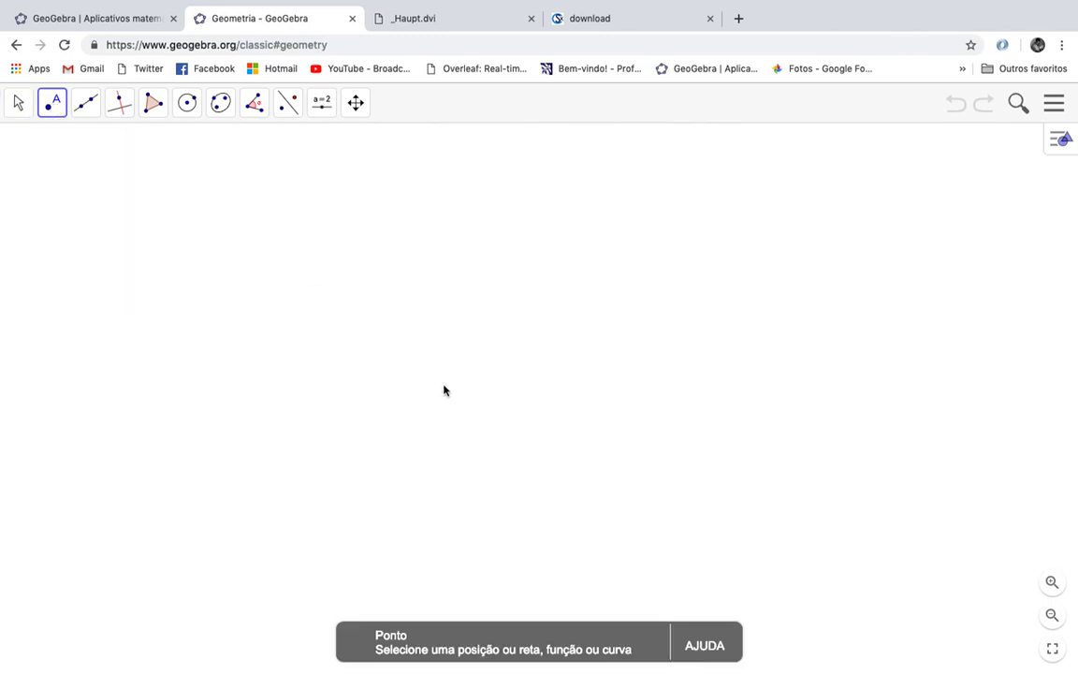
pyautogui.click(439, 438)
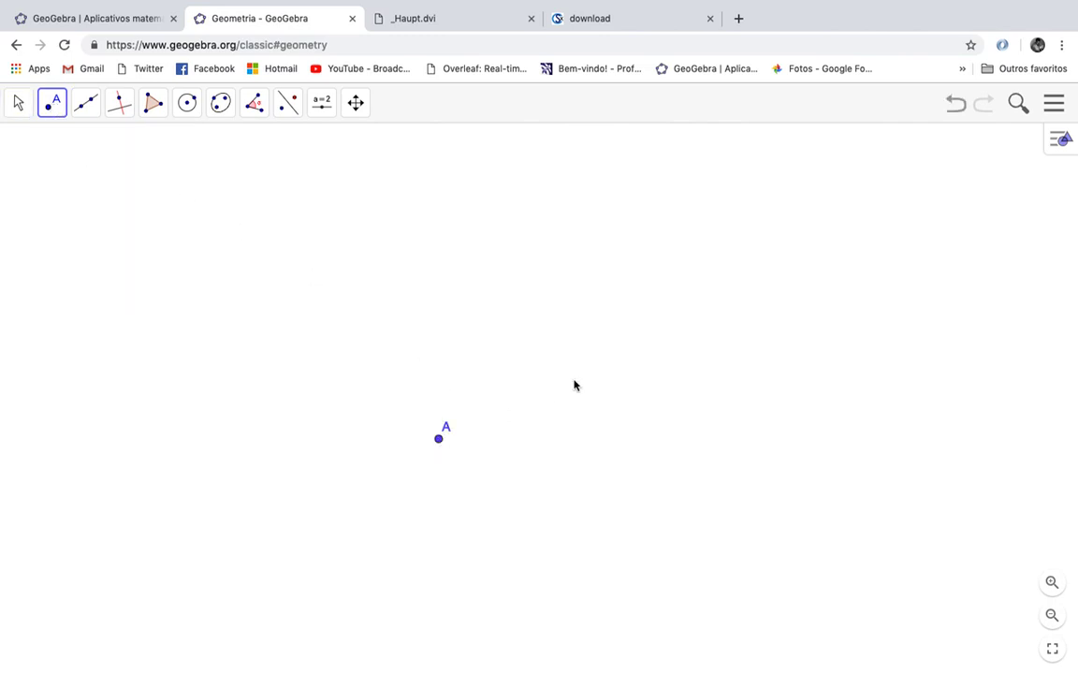
pyautogui.click(701, 375)
pyautogui.click(549, 240)
# Step: Connect the three points with segments AB, BC and CA to form a triangle
pyautogui.click(87, 106)
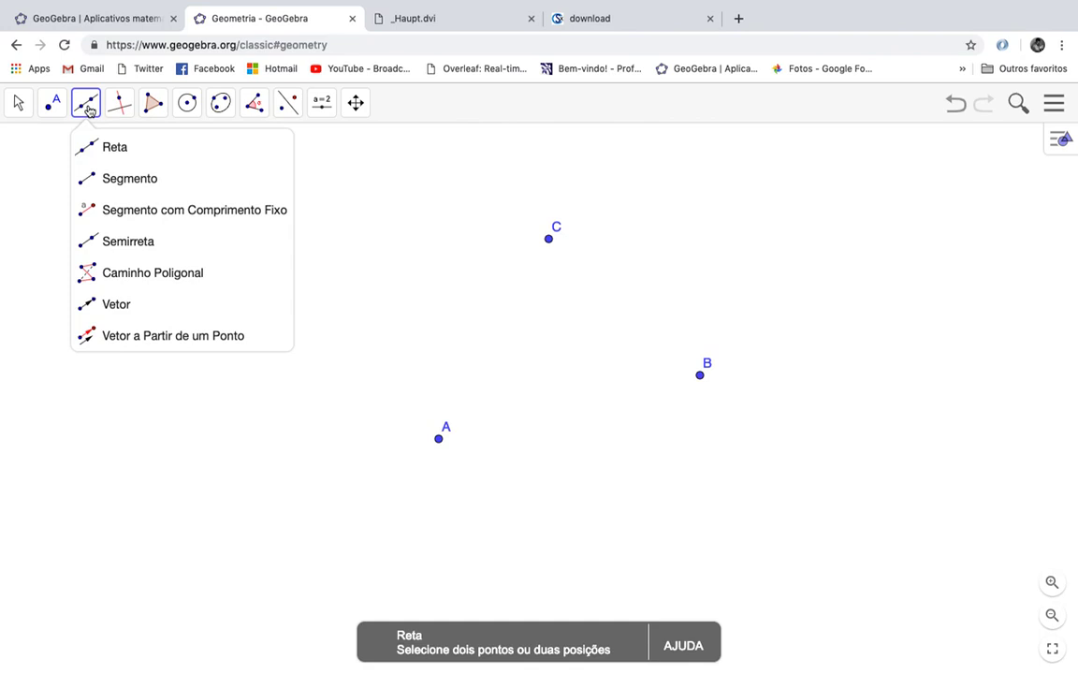
pyautogui.click(119, 187)
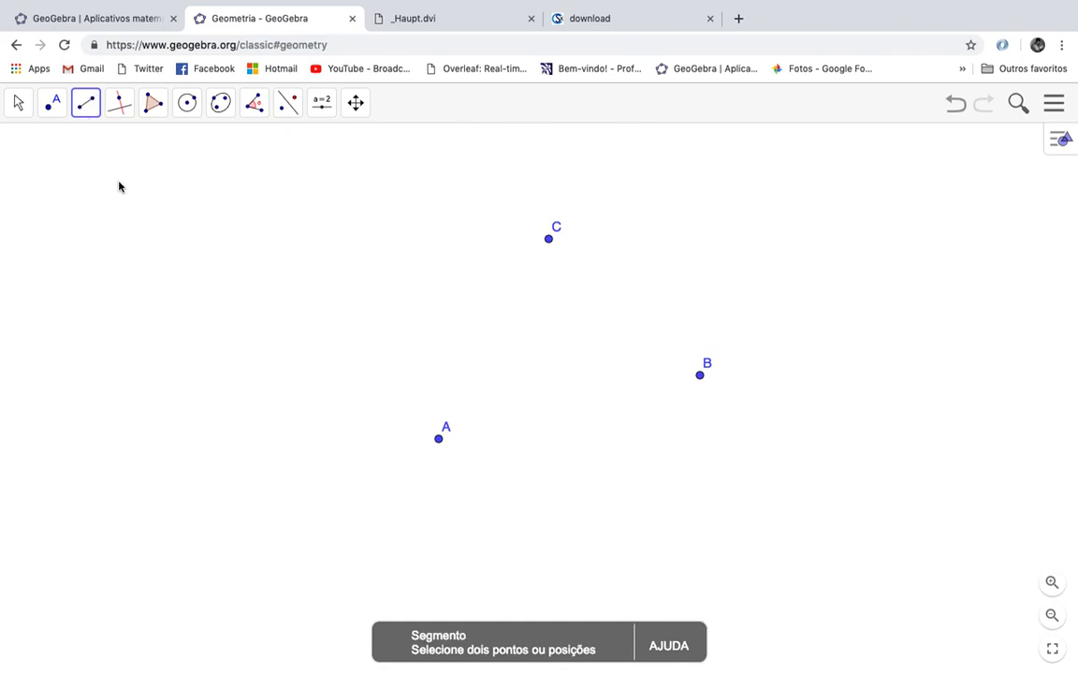
pyautogui.click(440, 440)
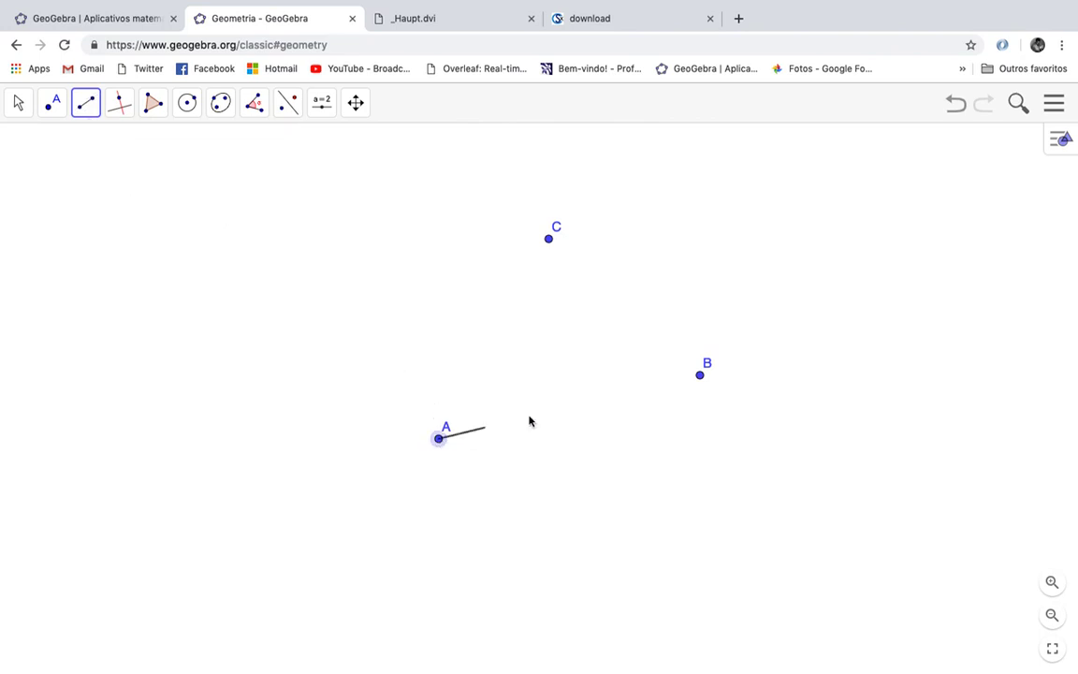
pyautogui.click(700, 377)
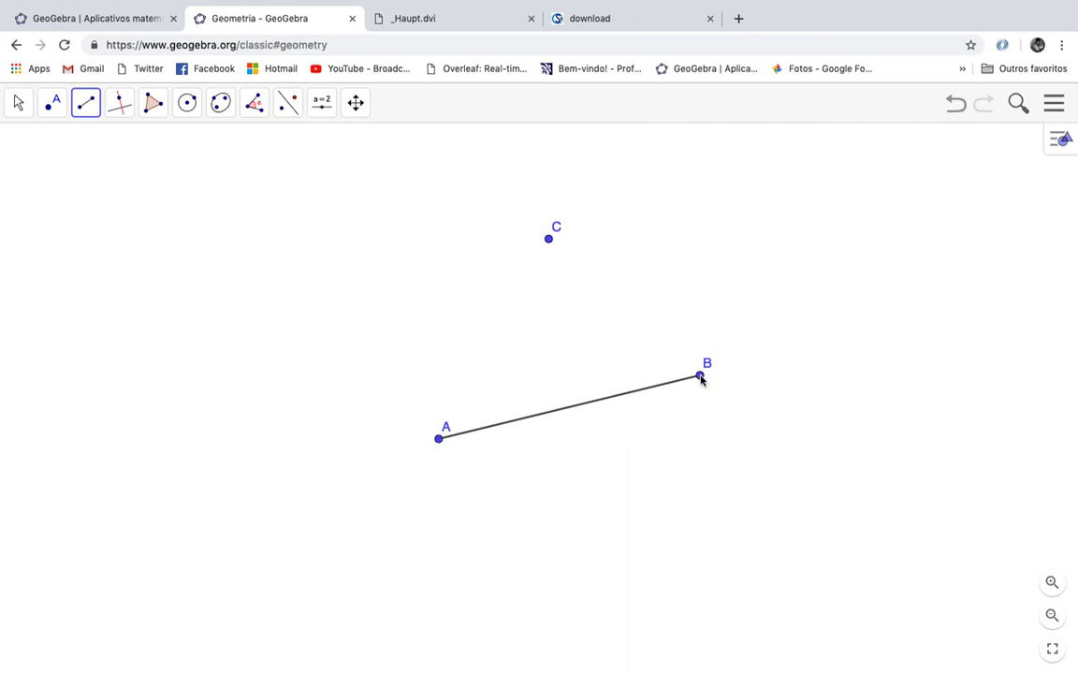
pyautogui.click(700, 375)
pyautogui.click(550, 240)
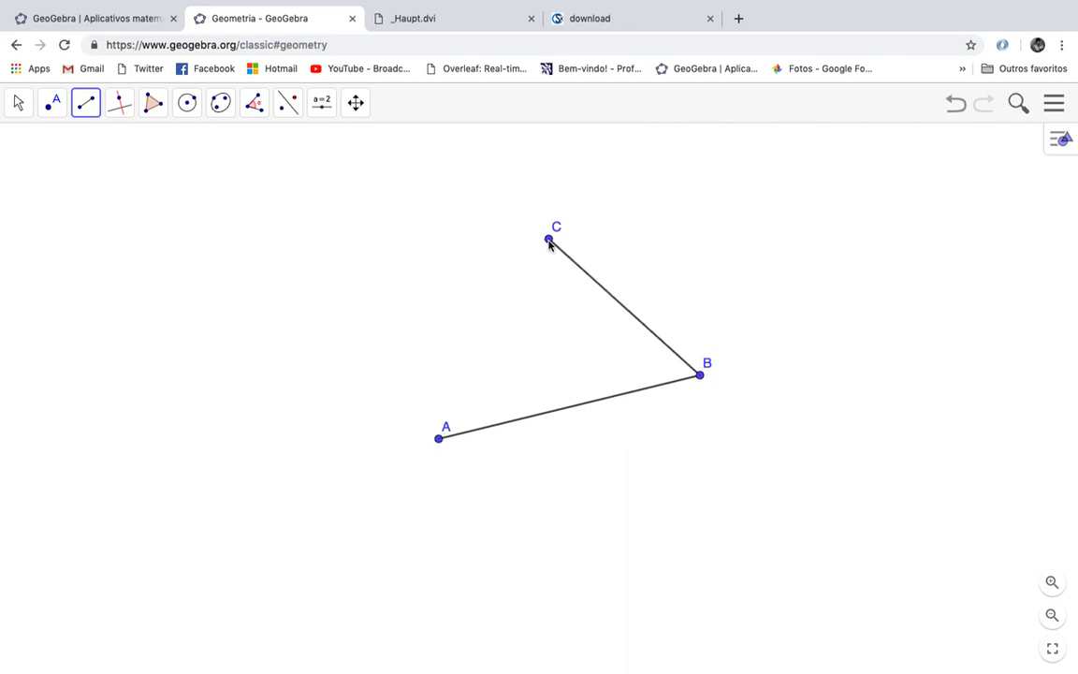
pyautogui.click(549, 240)
pyautogui.click(440, 439)
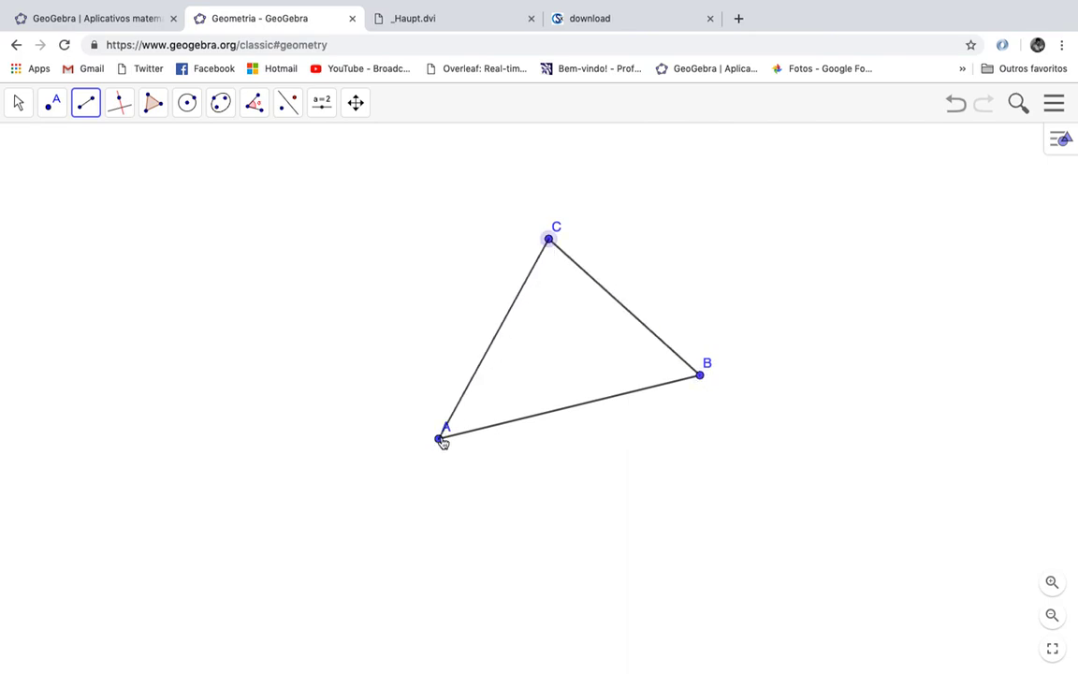
# Step: Construct the perpendicular bisectors (Mediatriz) of the triangle's sides AB, BC and AC
pyautogui.click(121, 107)
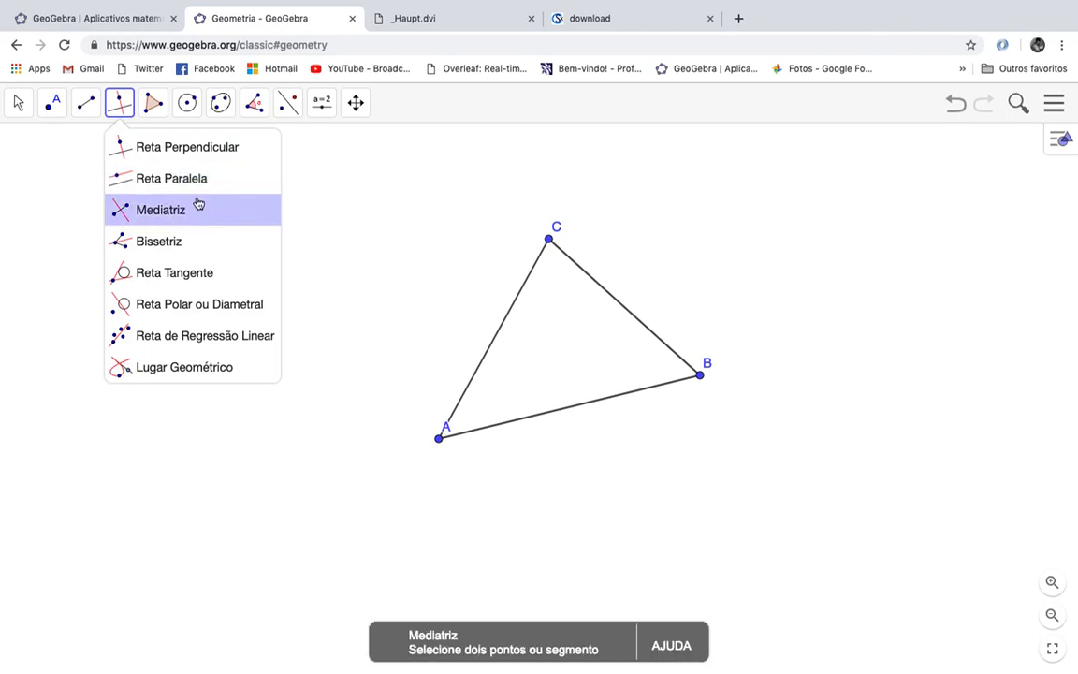
pyautogui.click(150, 218)
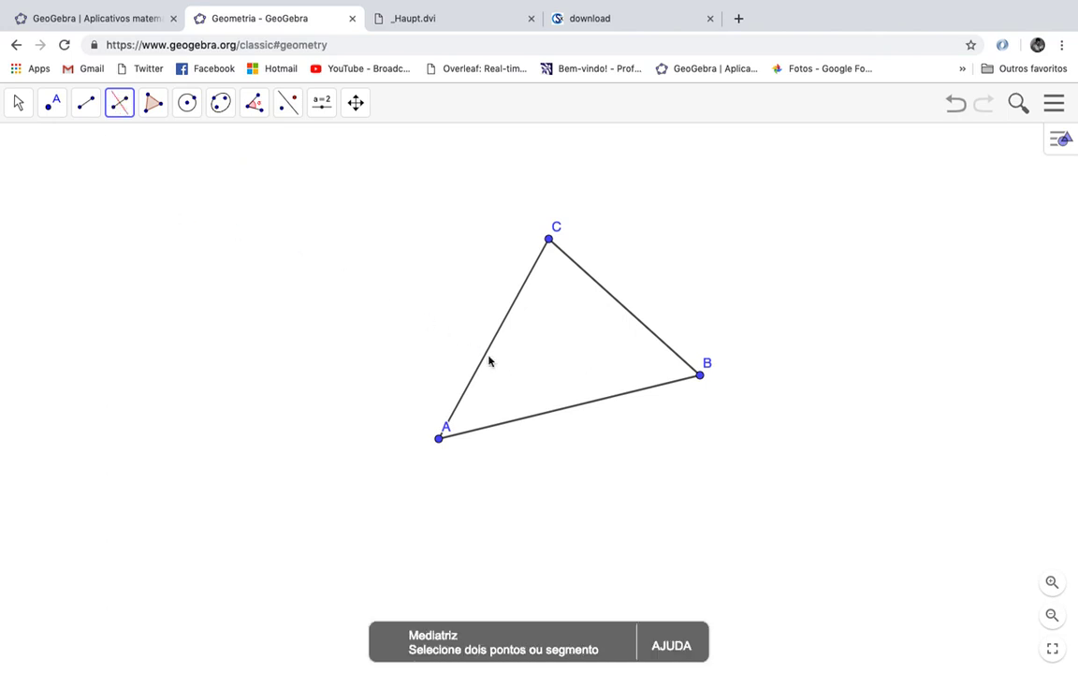
pyautogui.click(534, 422)
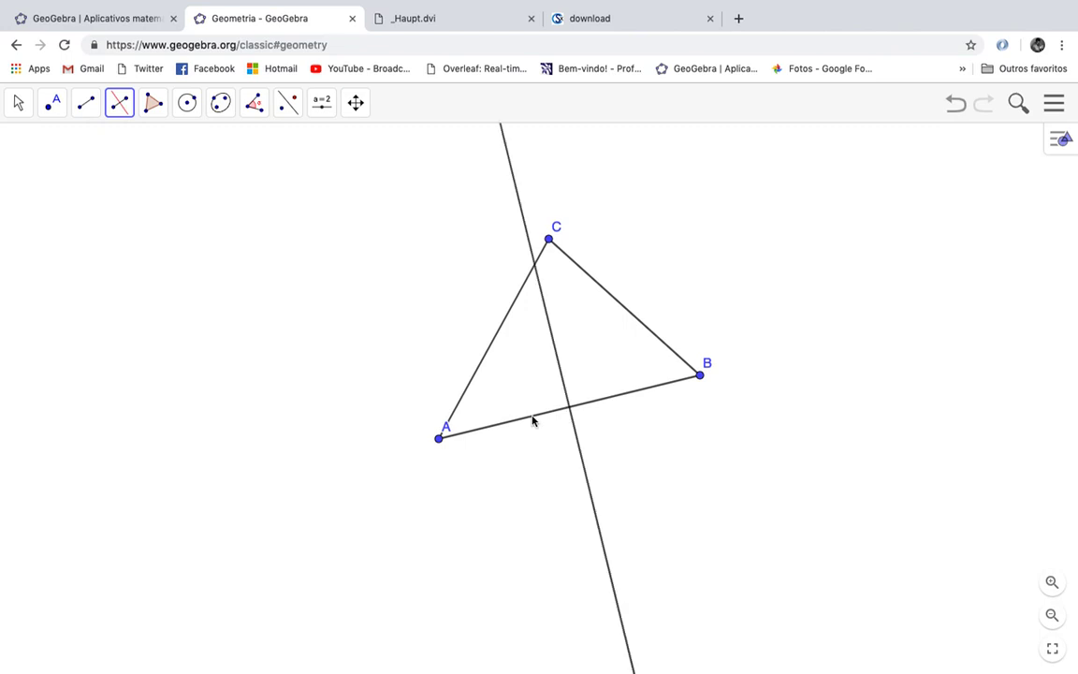
pyautogui.click(625, 314)
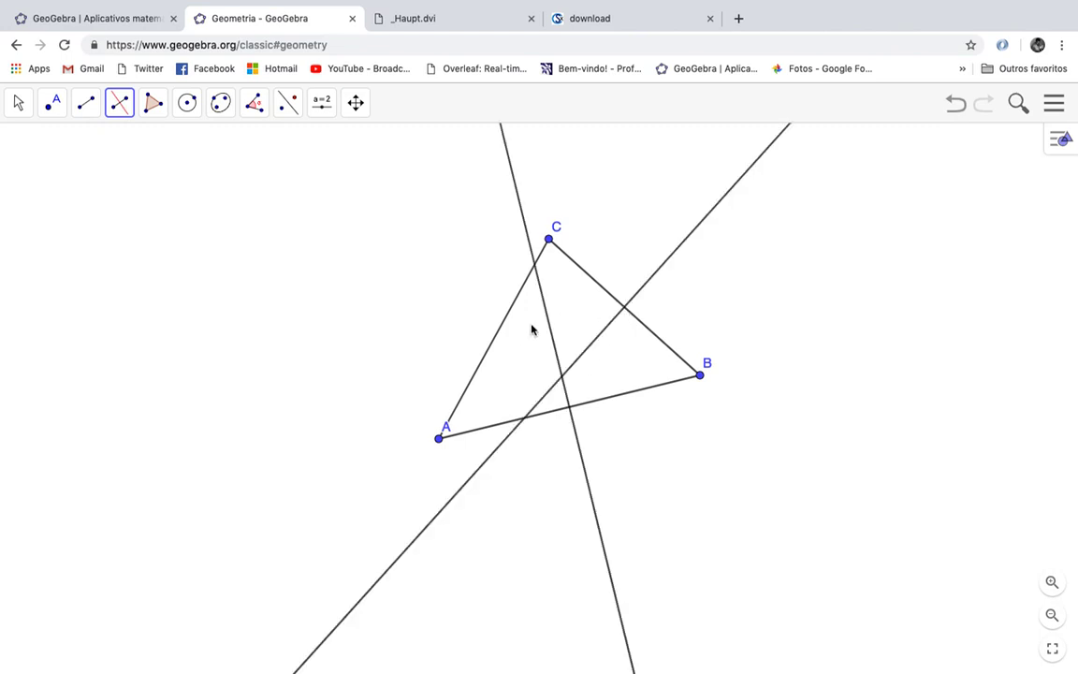
pyautogui.click(494, 343)
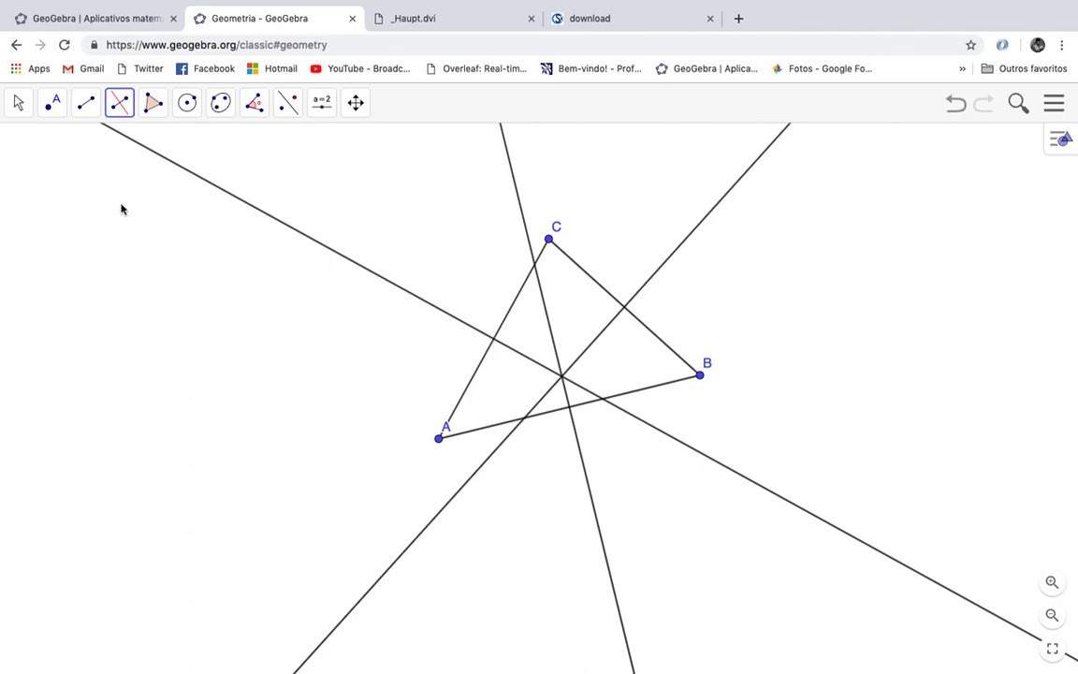
# Step: Mark a point where the perpendicular bisectors of the triangle intersect
pyautogui.click(51, 105)
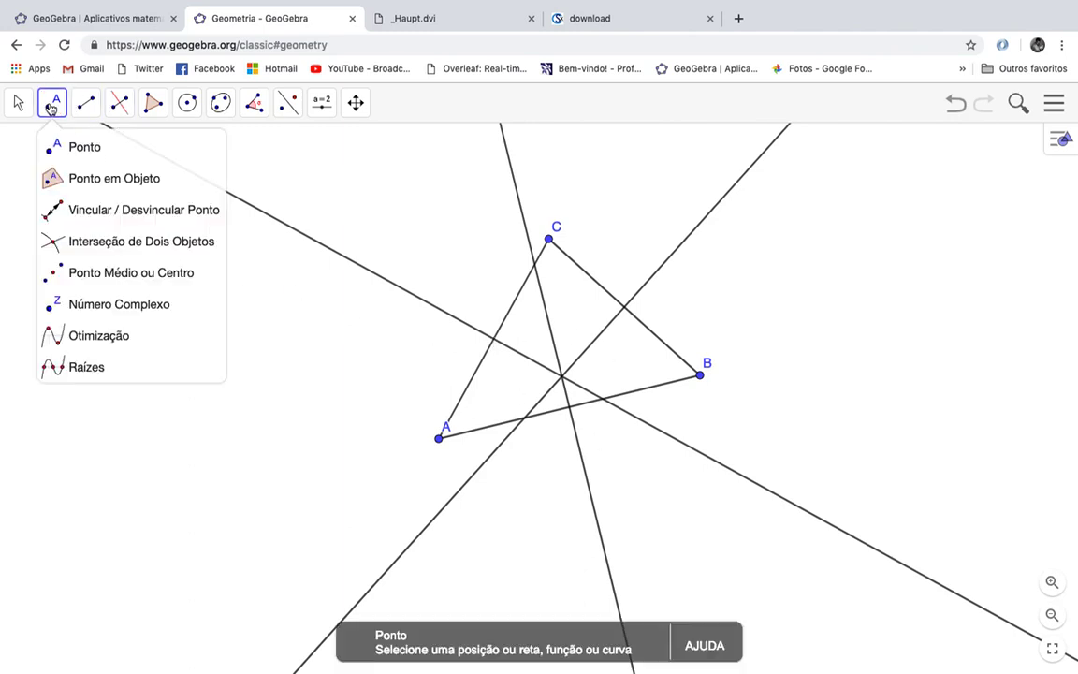
pyautogui.click(73, 152)
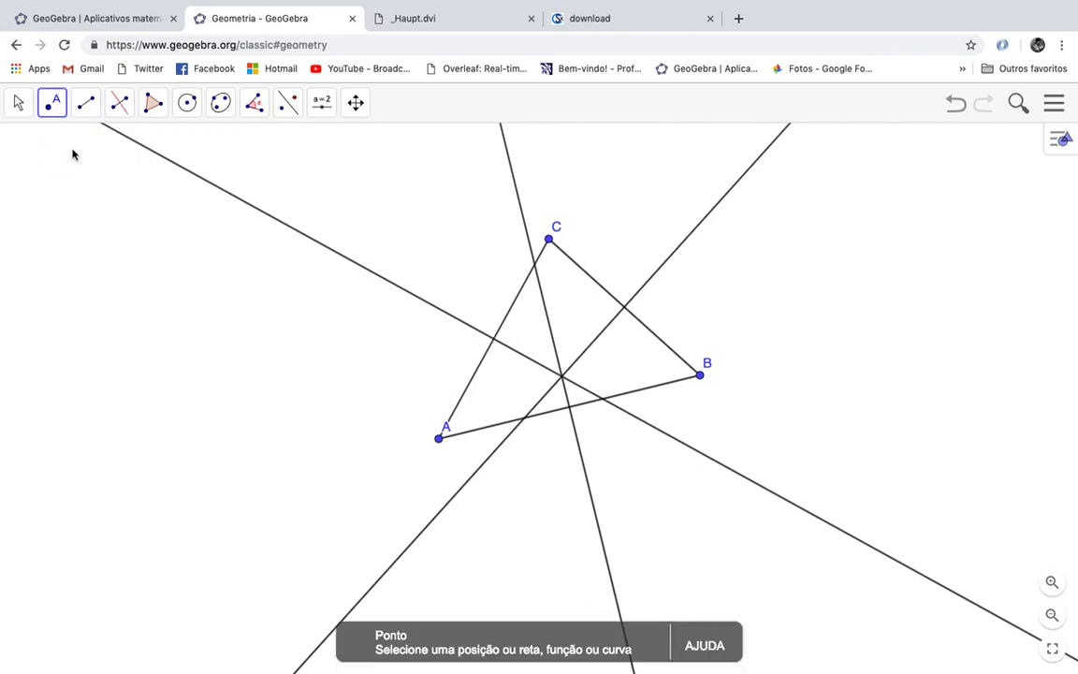
pyautogui.click(563, 378)
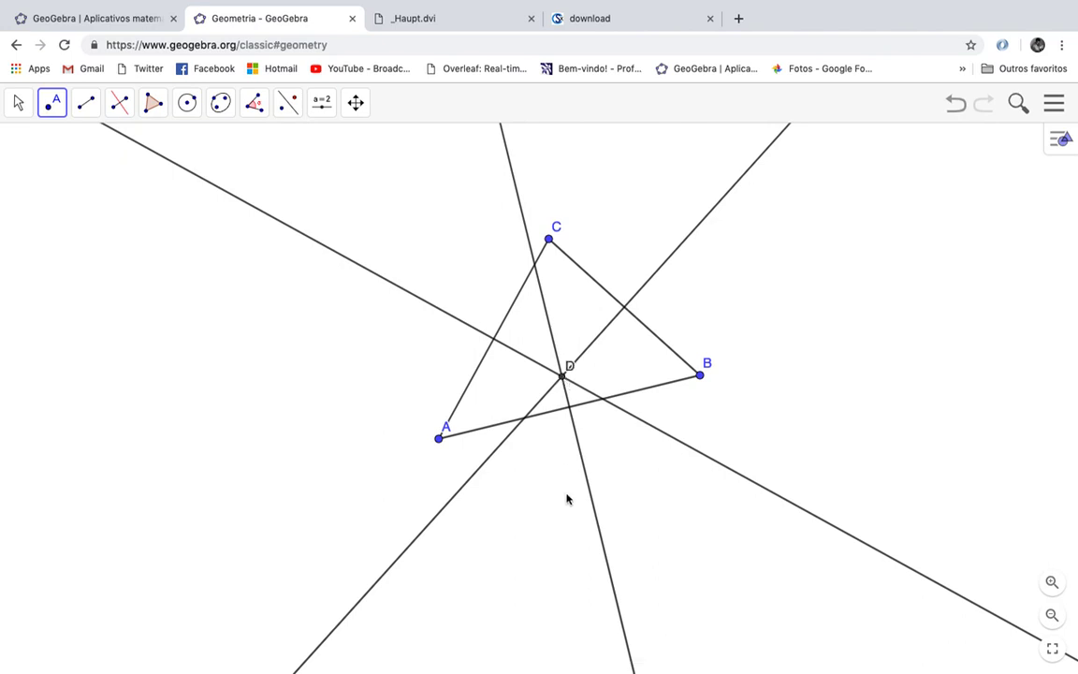
# Step: Draw the triangle's circumscribed circle, centred on point D and passing through a vertex, with Círculo dados Centro e Um de seus Pontos
pyautogui.click(188, 104)
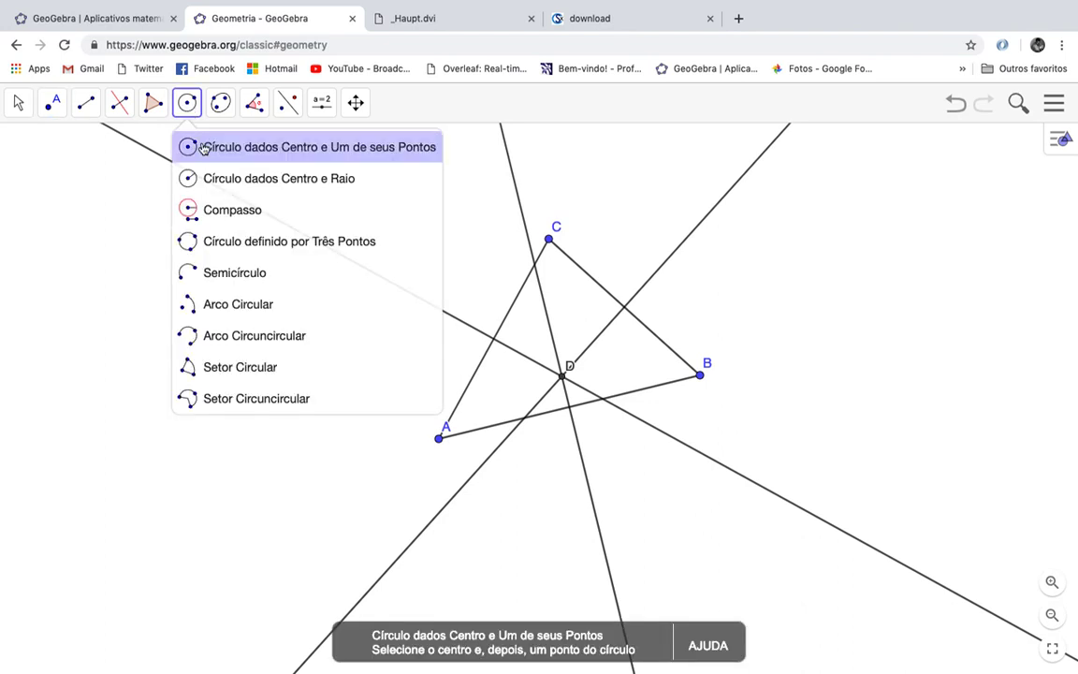
pyautogui.click(201, 145)
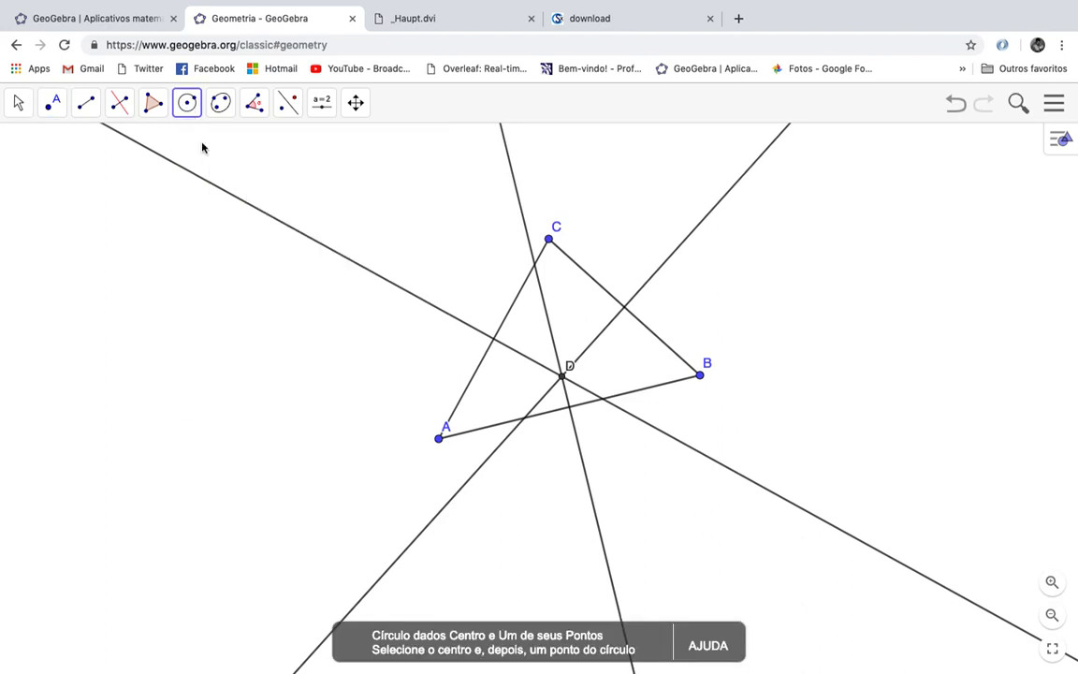
pyautogui.click(563, 378)
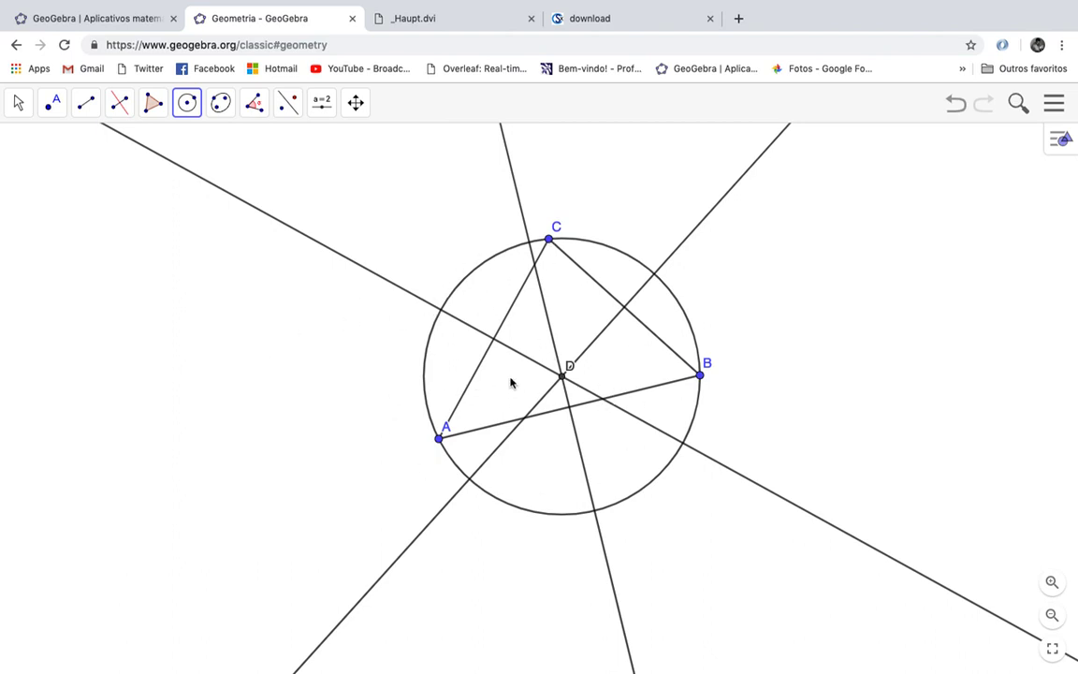
# Step: Reposition vertex A several times with the Mover tool to test the construction, ending at about (-0.90, -0.41)
pyautogui.click(19, 106)
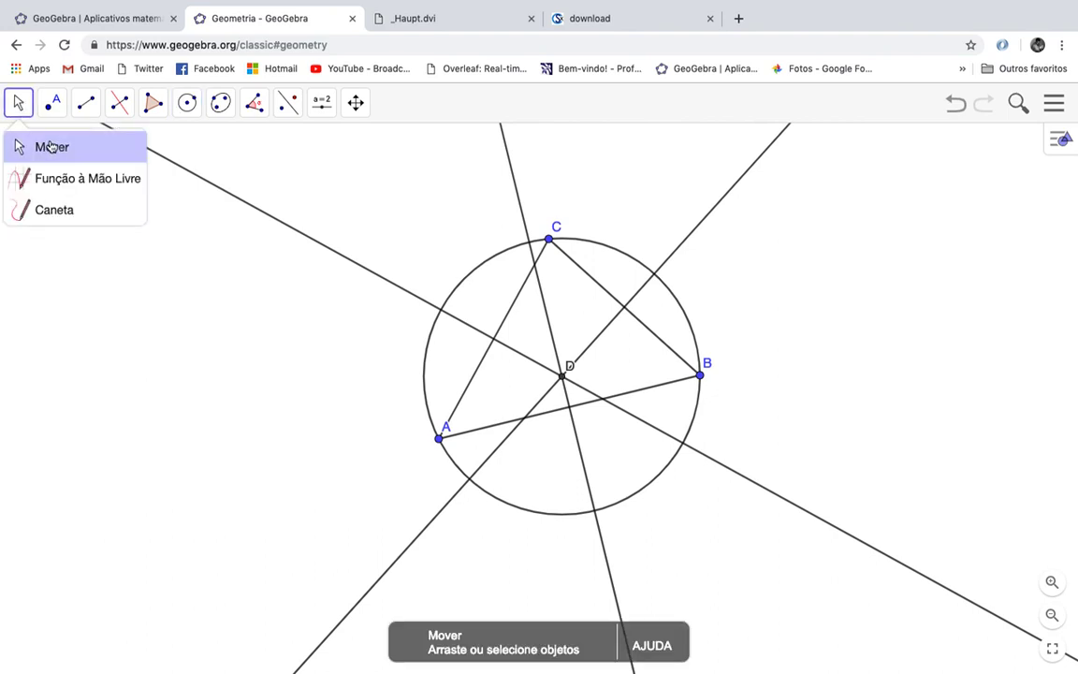
pyautogui.click(50, 150)
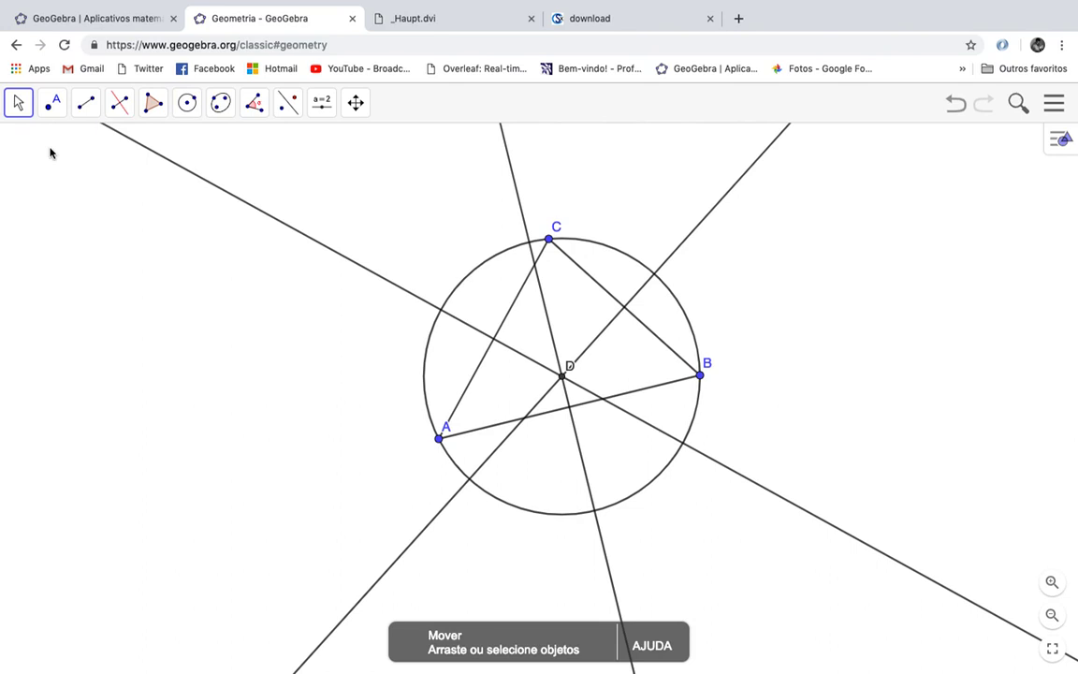
pyautogui.click(441, 440)
pyautogui.moveTo(443, 444); pyautogui.dragTo(434, 389)
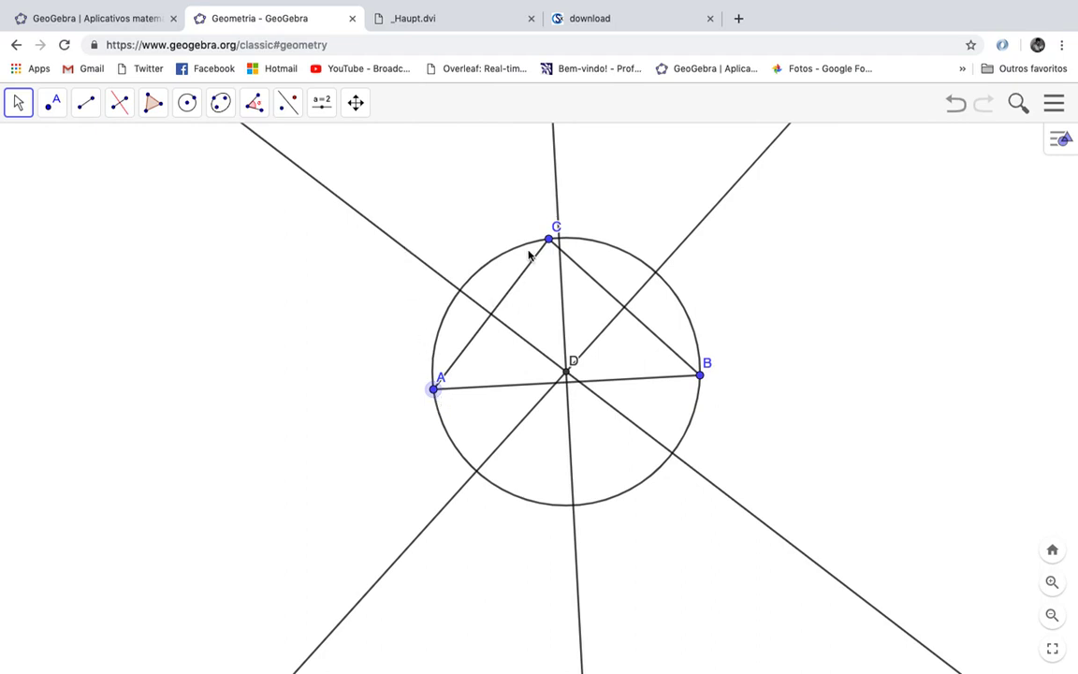
pyautogui.moveTo(433, 386); pyautogui.dragTo(389, 351)
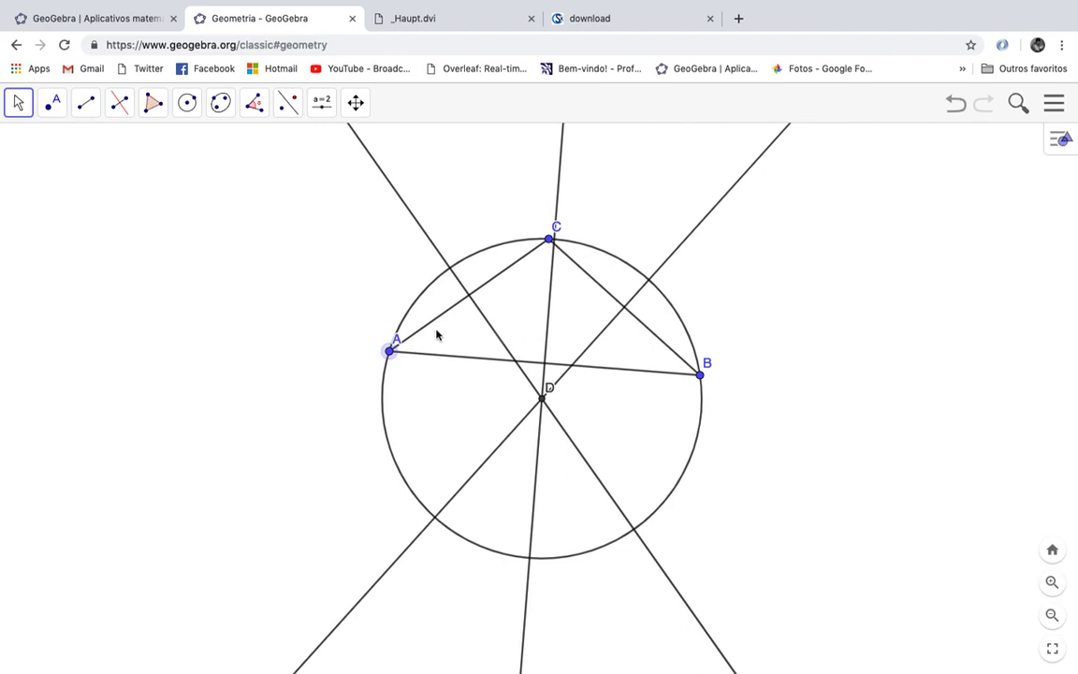
pyautogui.moveTo(391, 352); pyautogui.dragTo(455, 437)
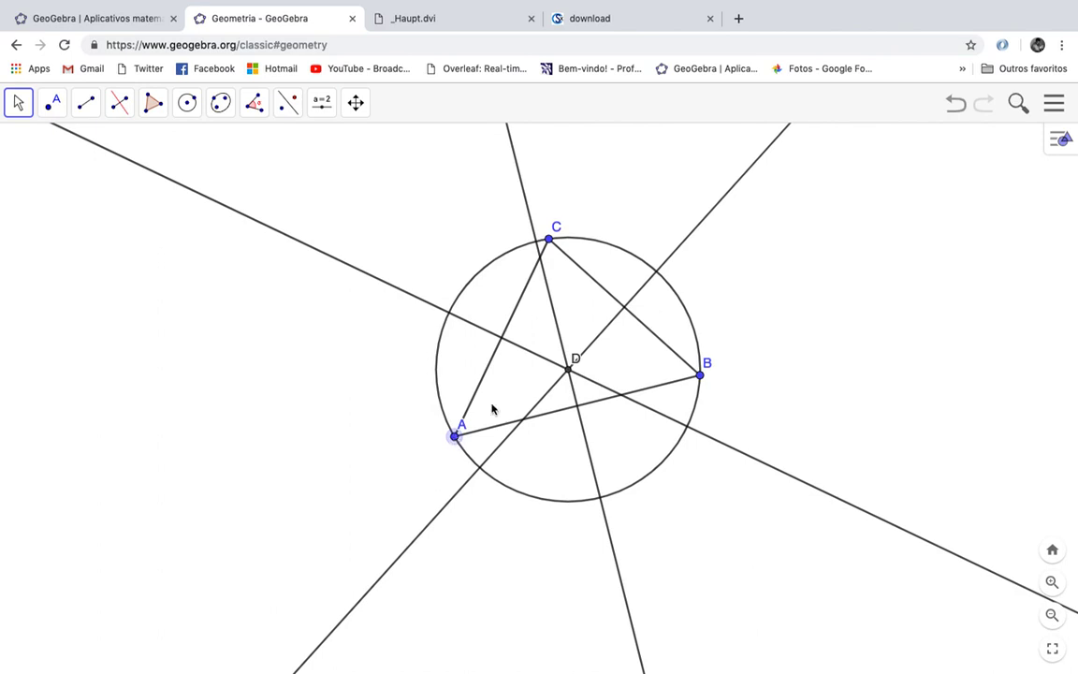
# Step: Show the Janela de Álgebra without the on-screen keyboard and widen it so the full equations fit
pyautogui.click(1052, 104)
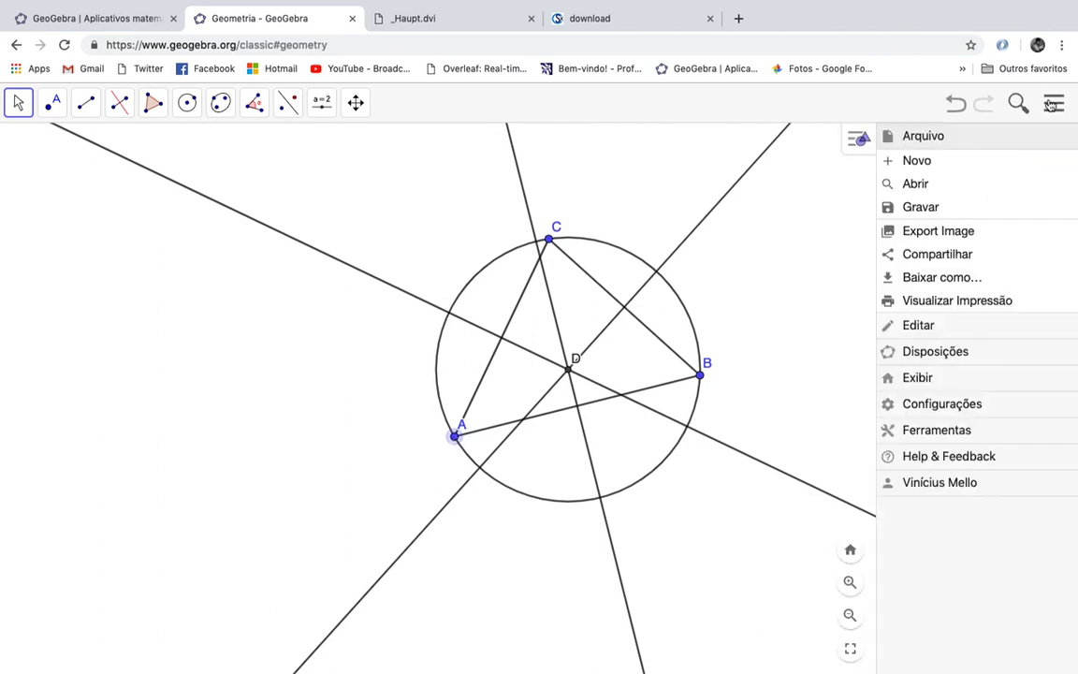
pyautogui.click(926, 379)
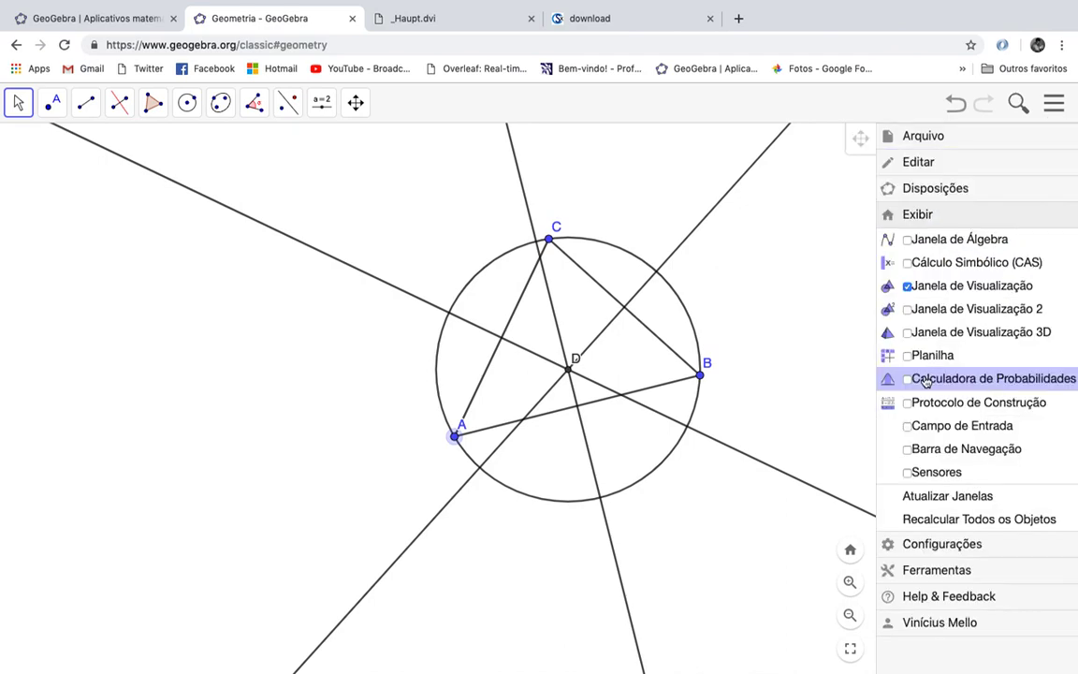
pyautogui.click(947, 247)
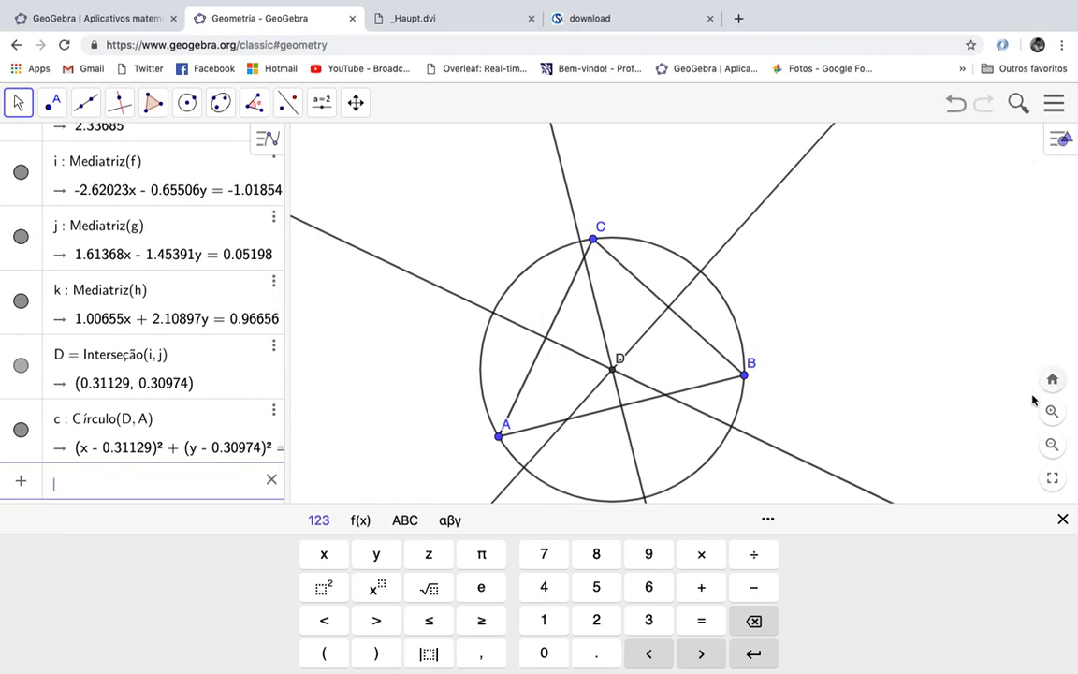
pyautogui.click(1066, 520)
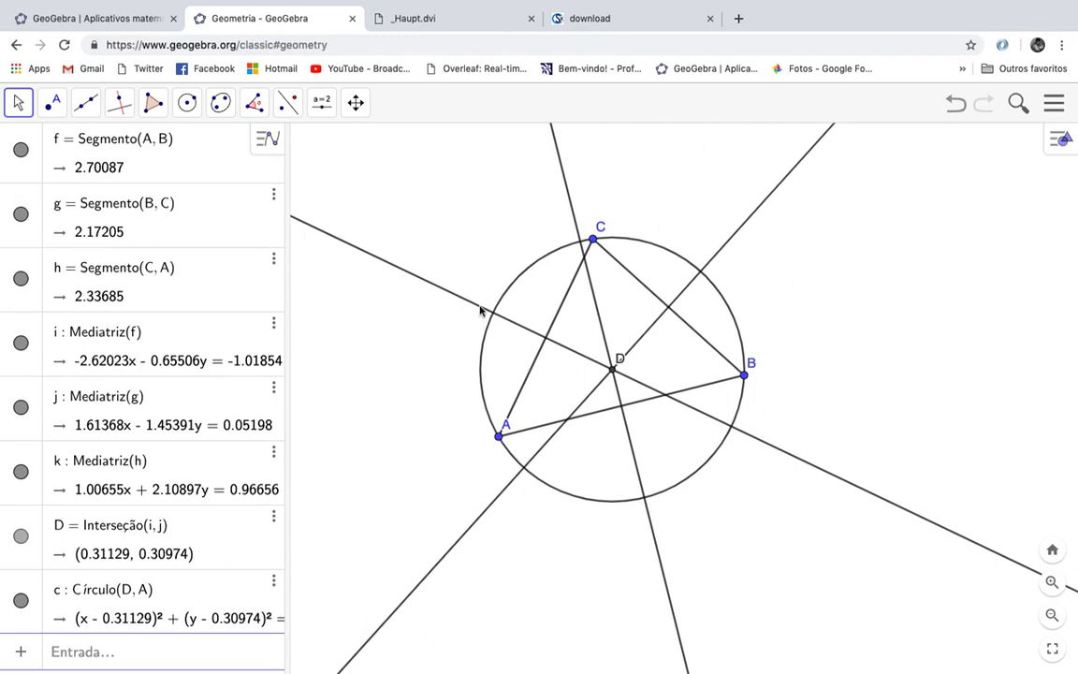
pyautogui.moveTo(288, 303)
pyautogui.mouseDown()
pyautogui.moveTo(362, 311)
pyautogui.moveTo(347, 314)
pyautogui.mouseUp()
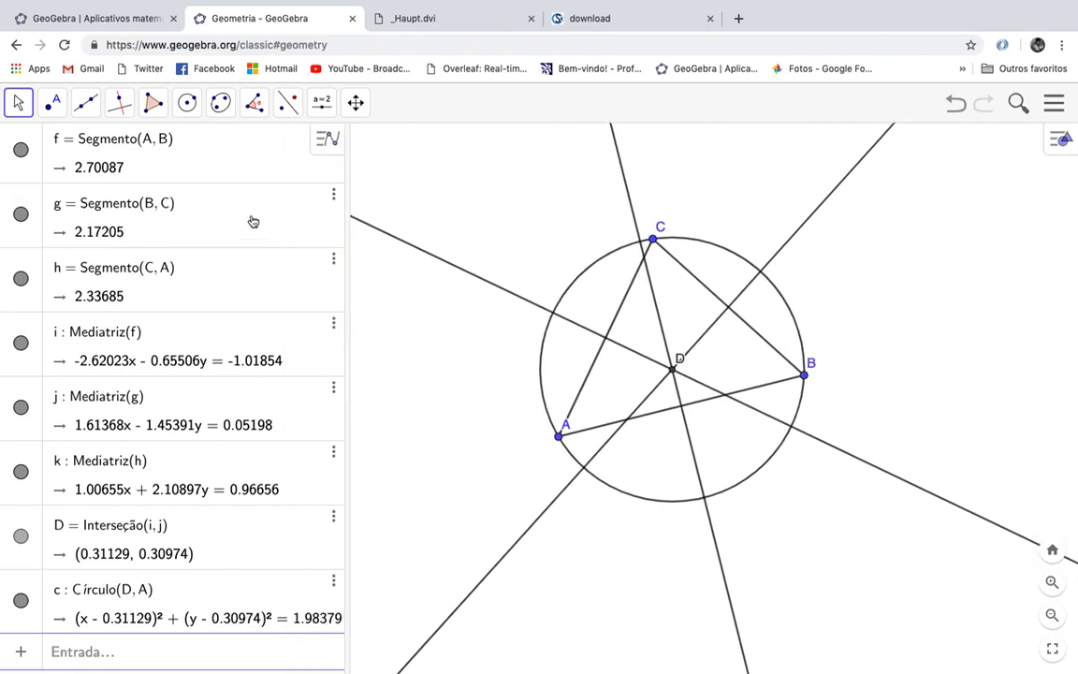
pyautogui.scroll(3, 253, 222)
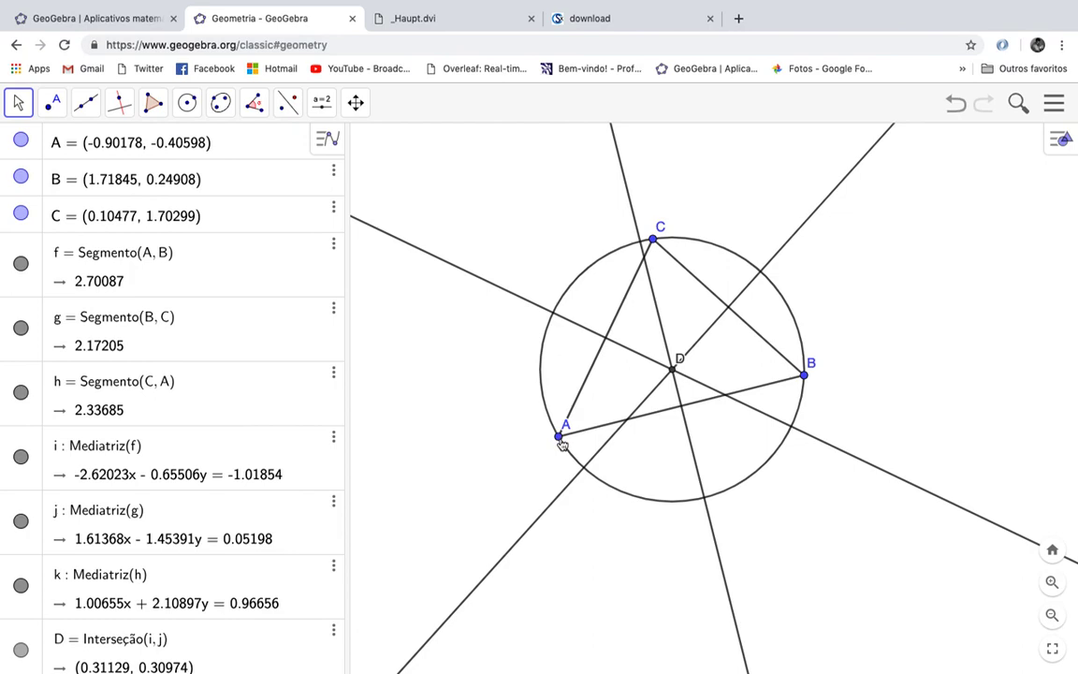
# Step: Move vertex A to about (-1.19, -0.38) and display the equation of AB's perpendicular bisector in the form y = a x + b
pyautogui.moveTo(562, 442); pyautogui.dragTo(532, 435)
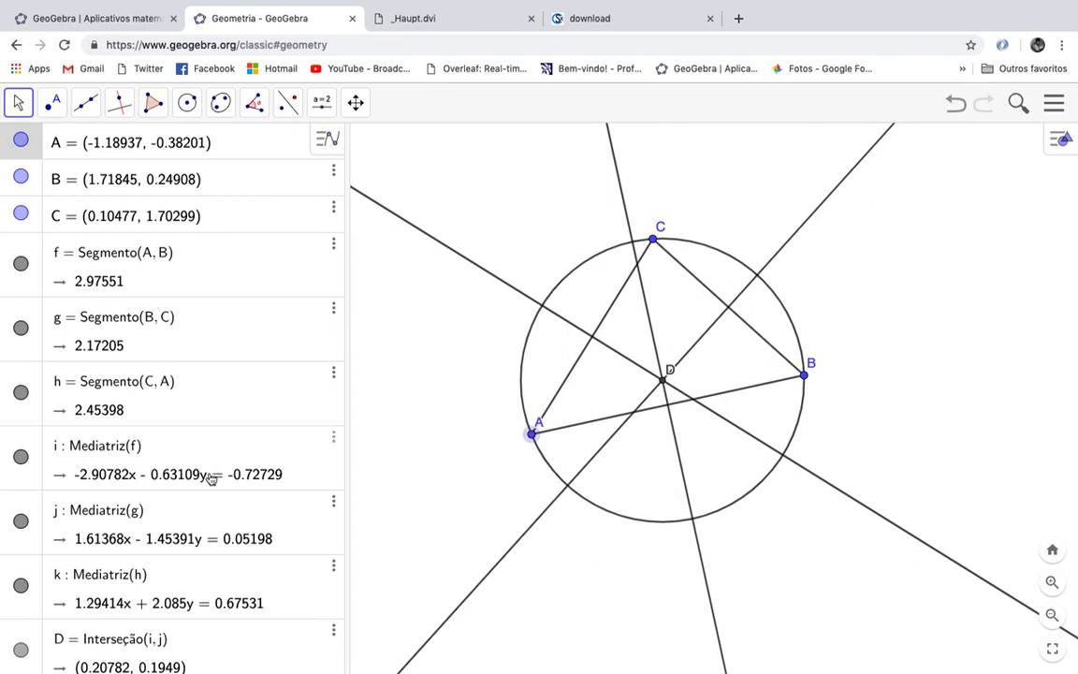
pyautogui.rightClick(271, 477)
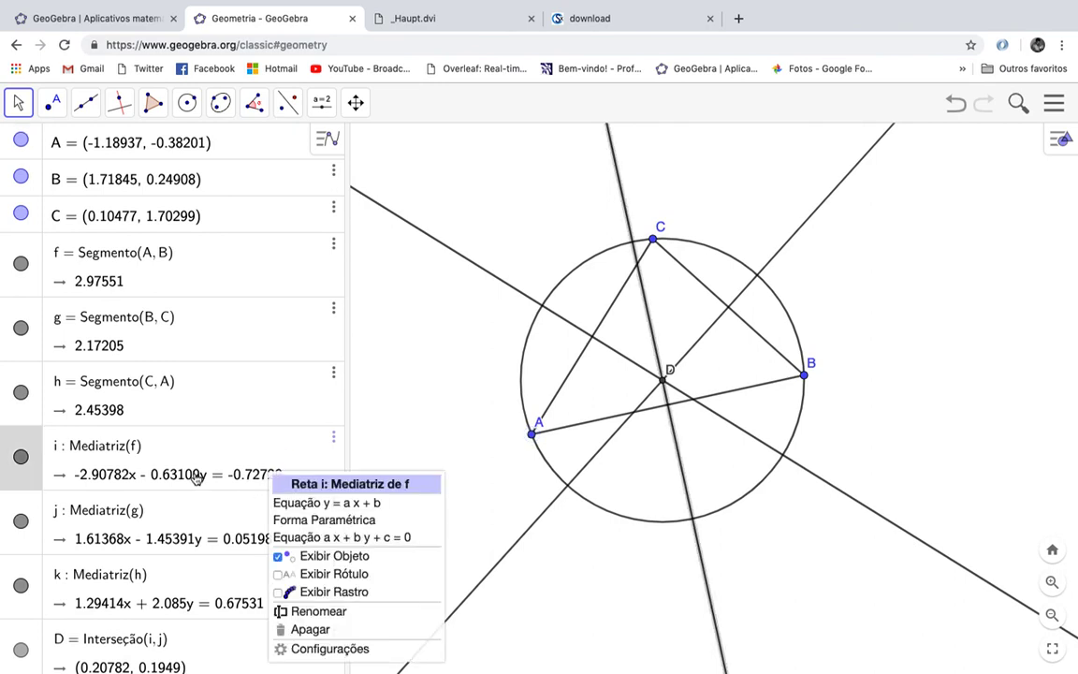
pyautogui.click(298, 504)
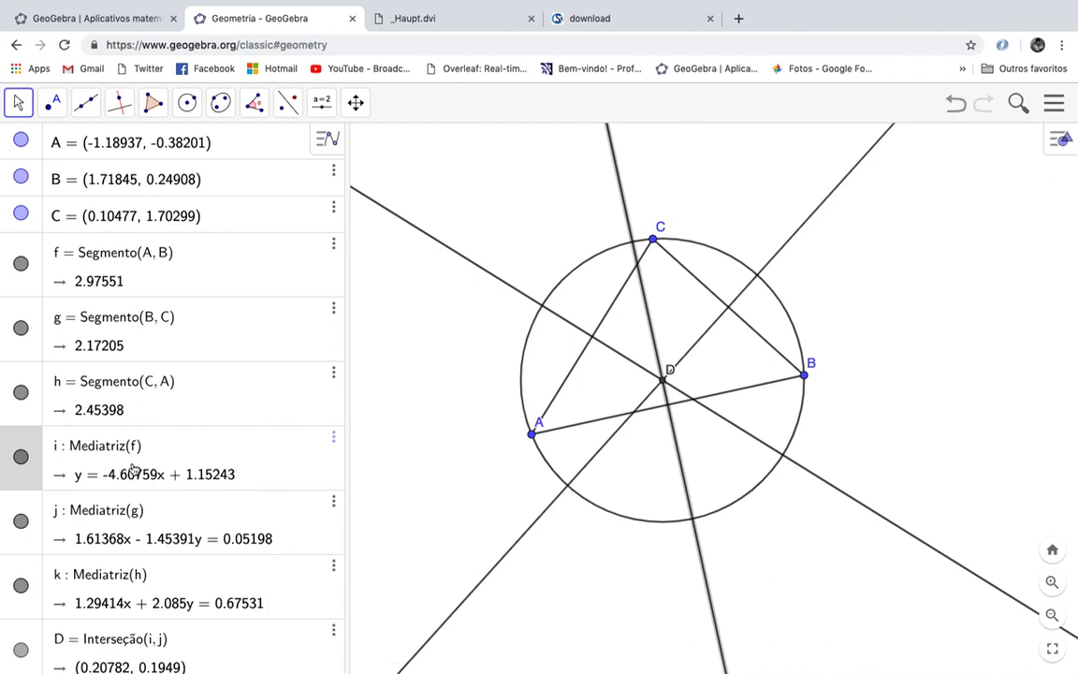
# Step: Move the triangle's vertices to about A (-1.37, -0.02), C (-0.33, 1.81) and B (1.26, 0.27)
pyautogui.moveTo(530, 437)
pyautogui.mouseDown()
pyautogui.moveTo(542, 376)
pyautogui.moveTo(532, 438)
pyautogui.mouseUp()
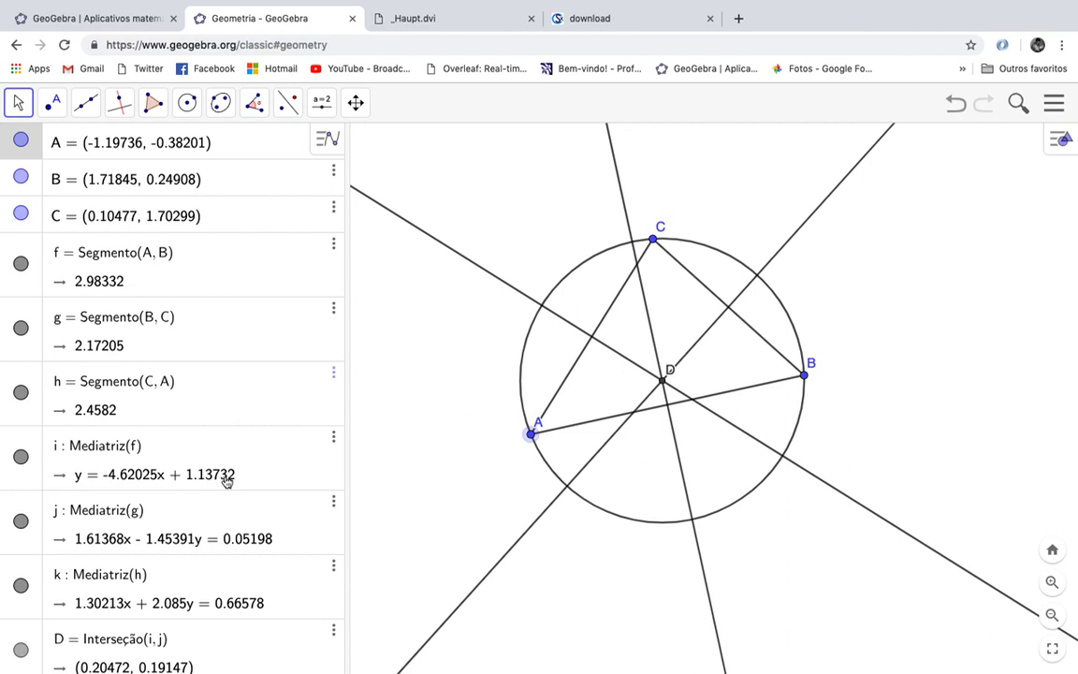
pyautogui.click(533, 436)
pyautogui.moveTo(532, 437); pyautogui.dragTo(531, 399)
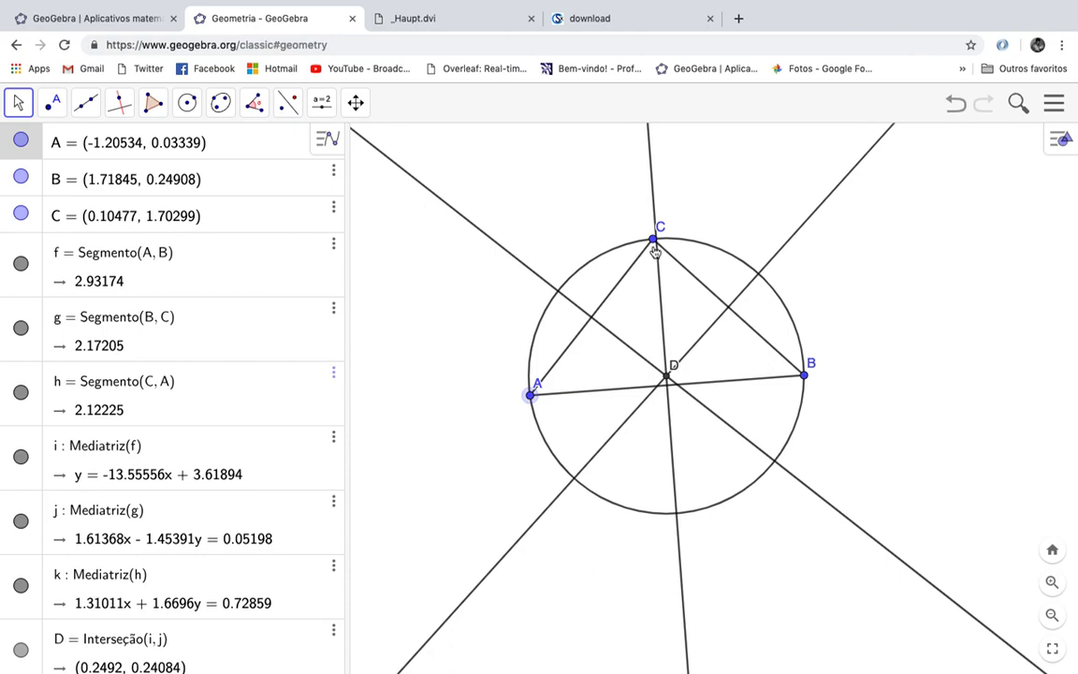
pyautogui.moveTo(654, 241); pyautogui.dragTo(611, 228)
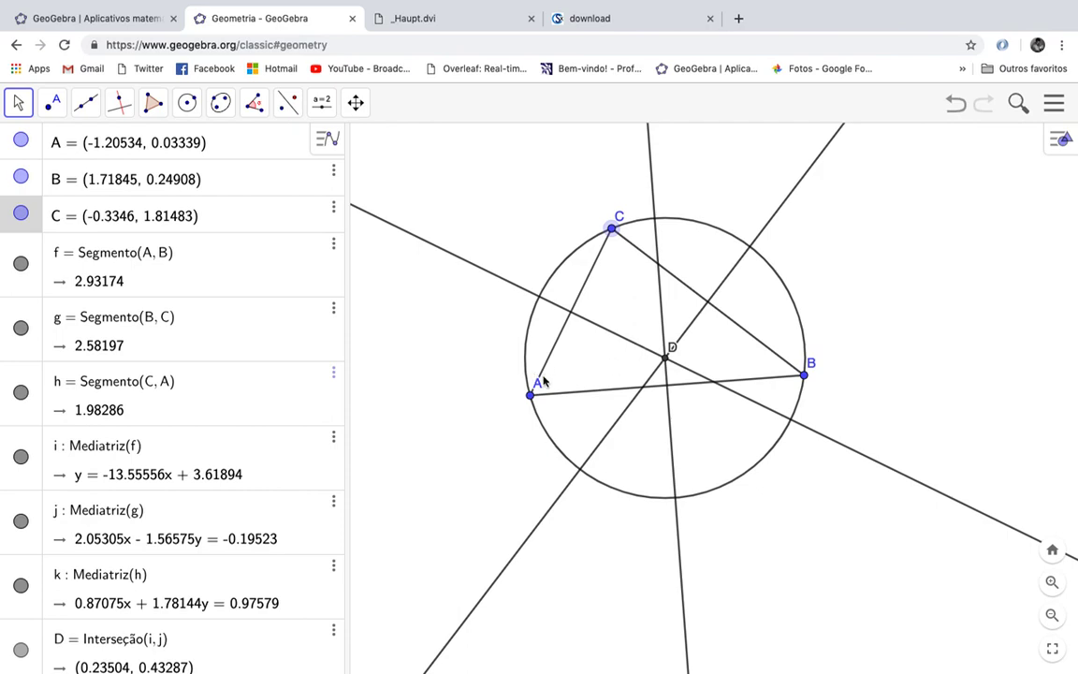
pyautogui.moveTo(531, 395)
pyautogui.mouseDown()
pyautogui.moveTo(498, 450)
pyautogui.moveTo(552, 363)
pyautogui.moveTo(587, 450)
pyautogui.moveTo(481, 402)
pyautogui.moveTo(559, 410)
pyautogui.moveTo(496, 393)
pyautogui.moveTo(540, 401)
pyautogui.moveTo(619, 530)
pyautogui.moveTo(552, 484)
pyautogui.moveTo(520, 226)
pyautogui.moveTo(492, 308)
pyautogui.moveTo(535, 415)
pyautogui.moveTo(618, 456)
pyautogui.moveTo(632, 499)
pyautogui.moveTo(597, 476)
pyautogui.moveTo(559, 323)
pyautogui.moveTo(515, 318)
pyautogui.moveTo(515, 412)
pyautogui.moveTo(515, 400)
pyautogui.mouseUp()
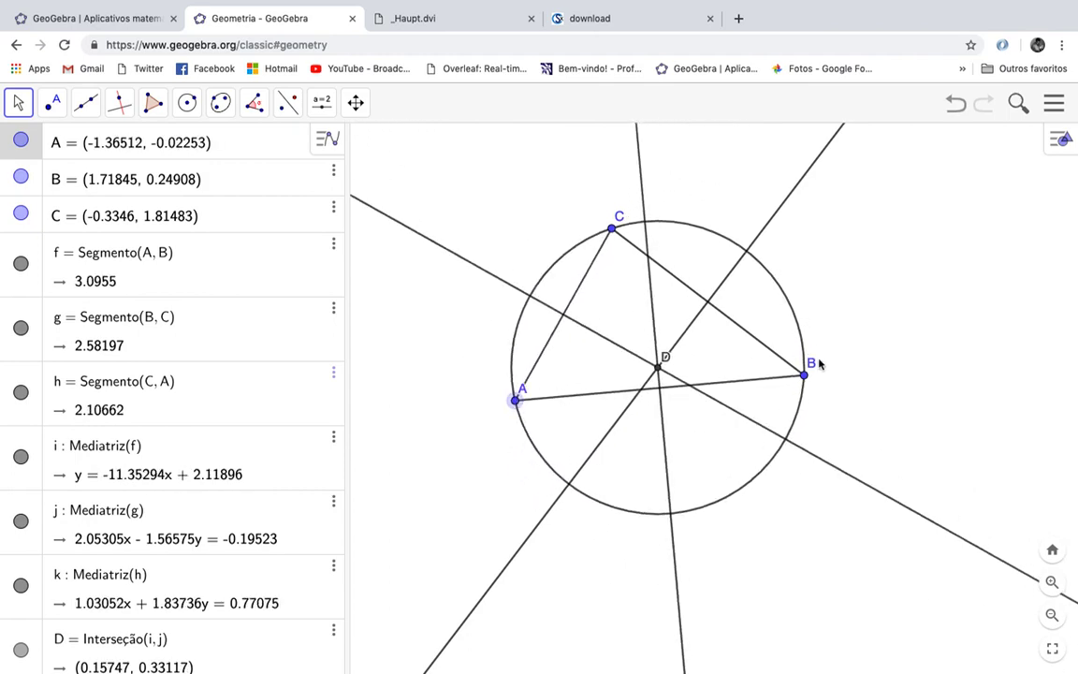
pyautogui.moveTo(809, 382); pyautogui.dragTo(763, 372)
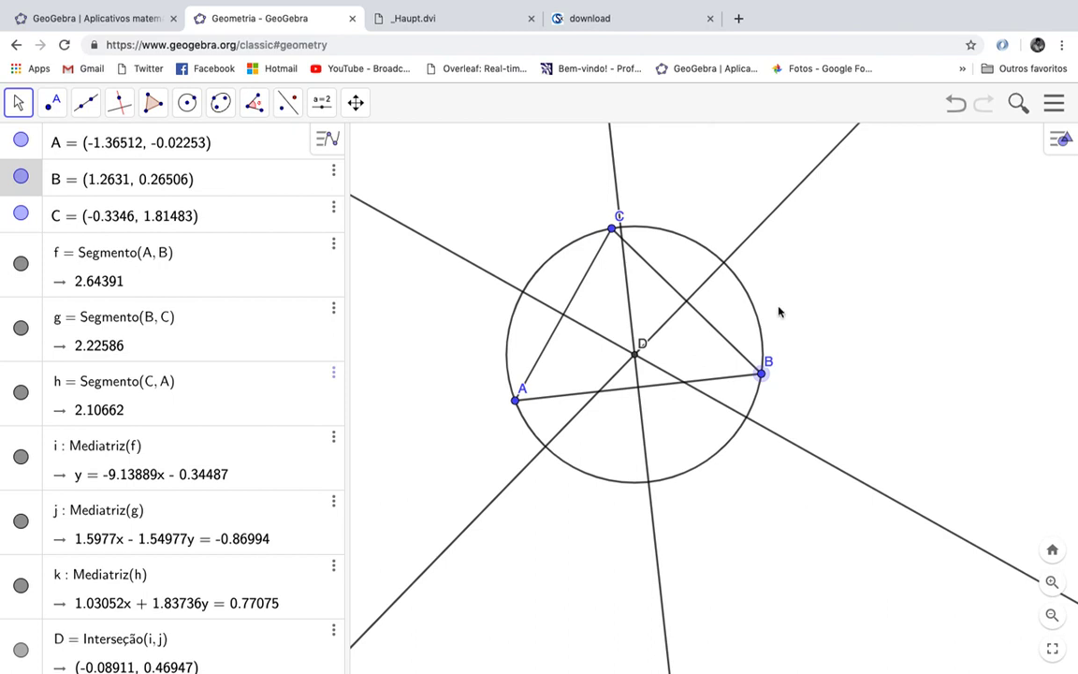
# Step: Preview the Planilha, Janela de Visualização 3D and Cálculo Simbólico (CAS) views one at a time, hiding each again
pyautogui.click(1055, 105)
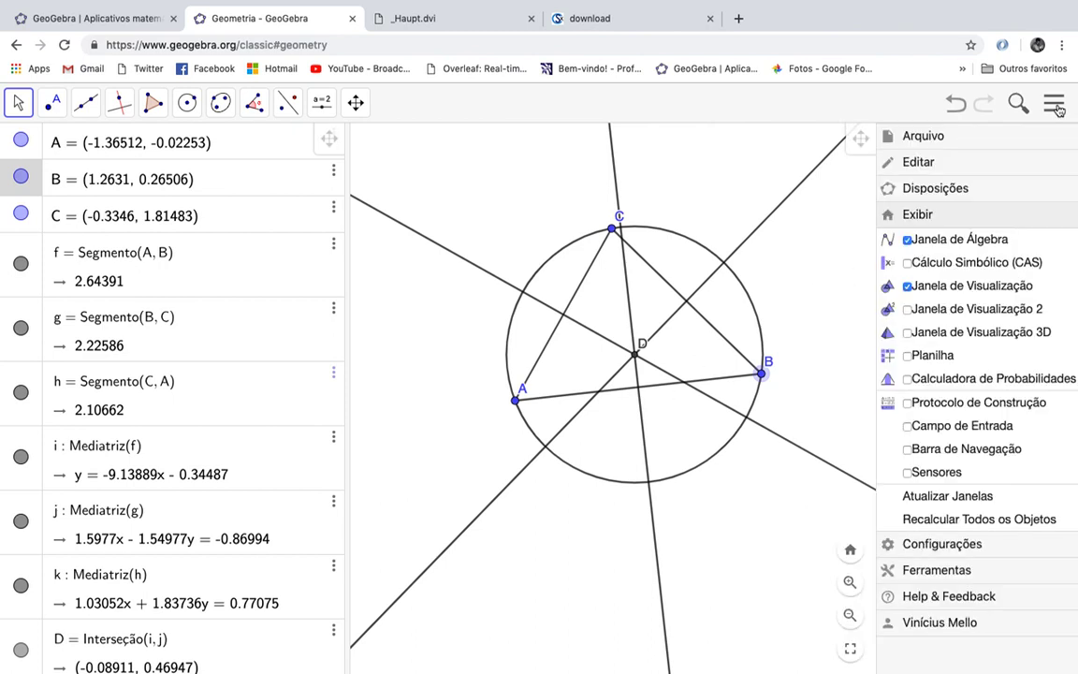
pyautogui.click(947, 365)
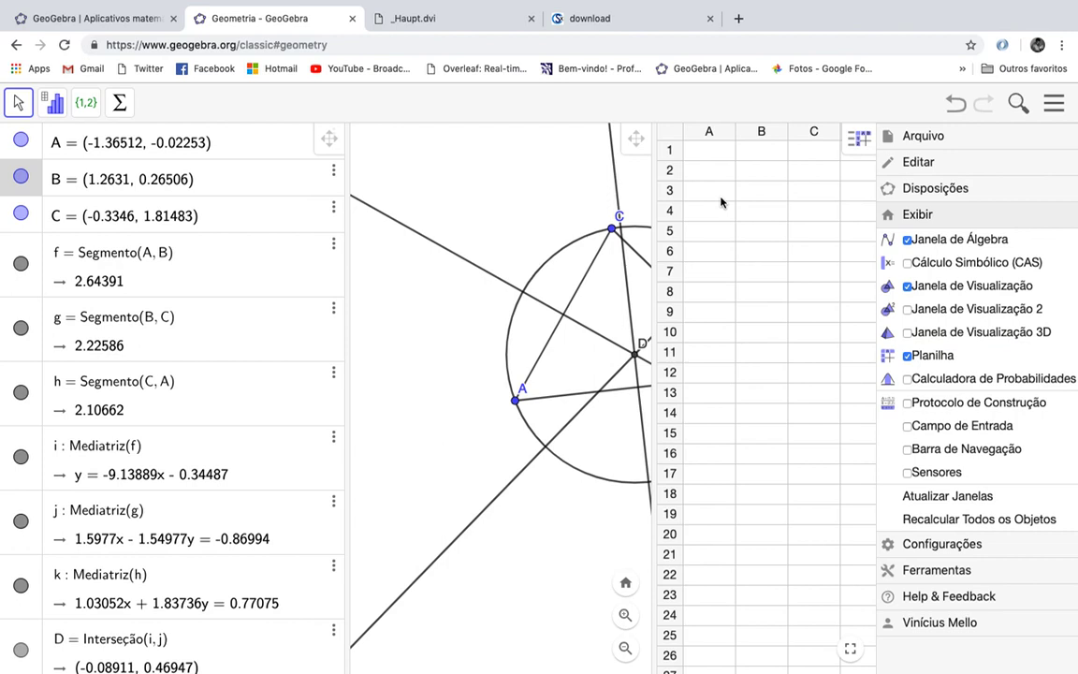
pyautogui.click(912, 357)
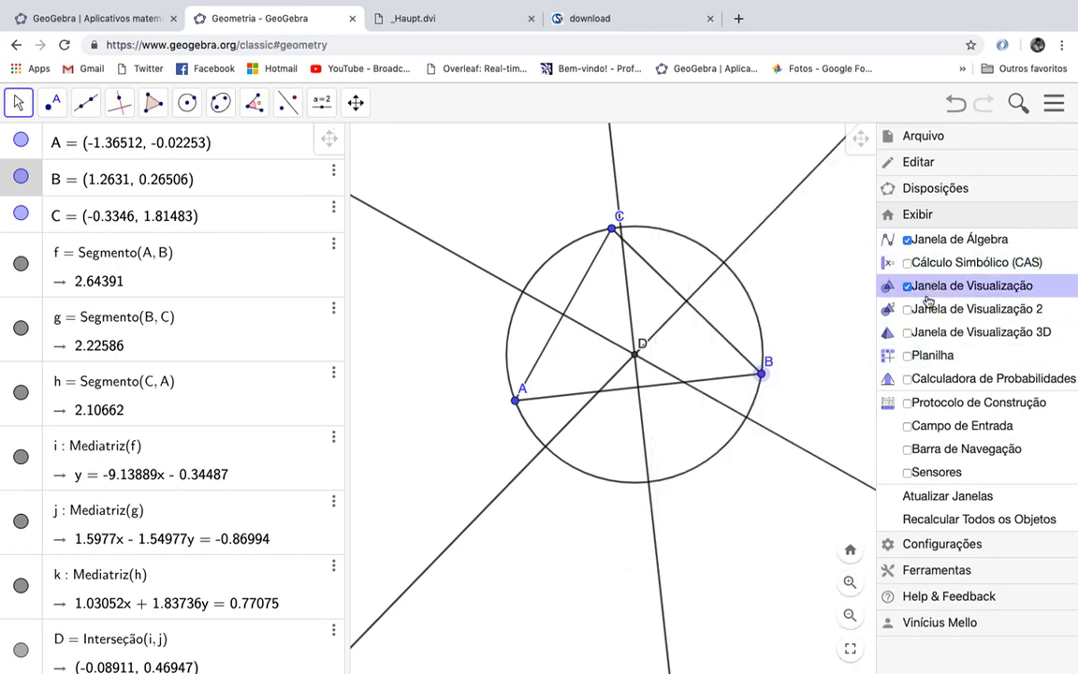
pyautogui.click(908, 335)
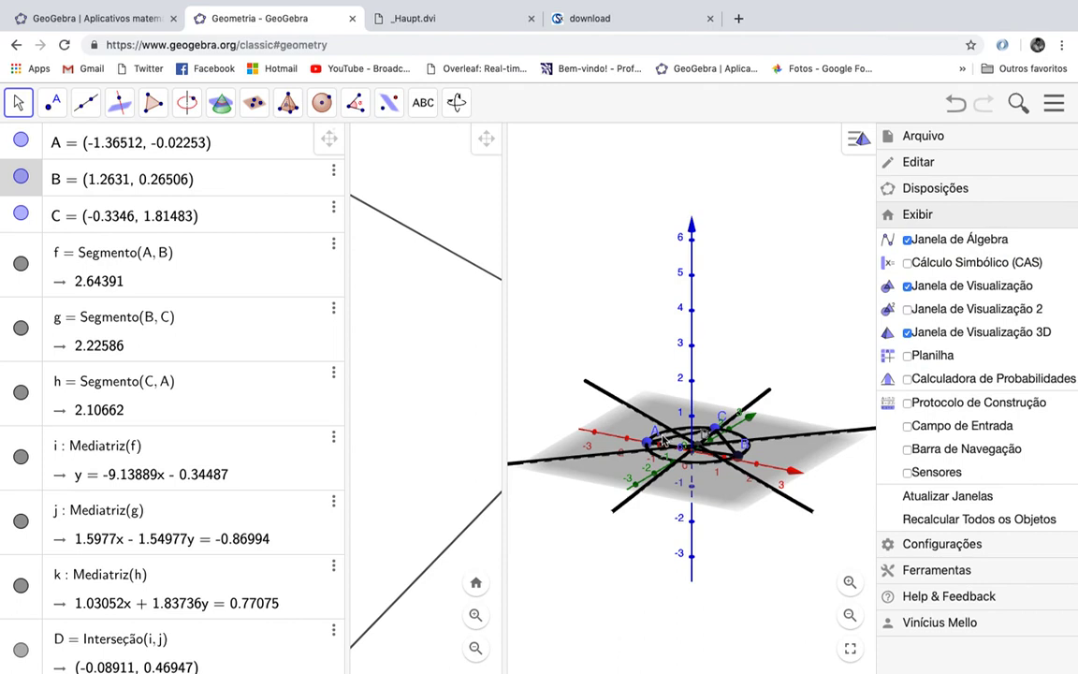
pyautogui.click(907, 335)
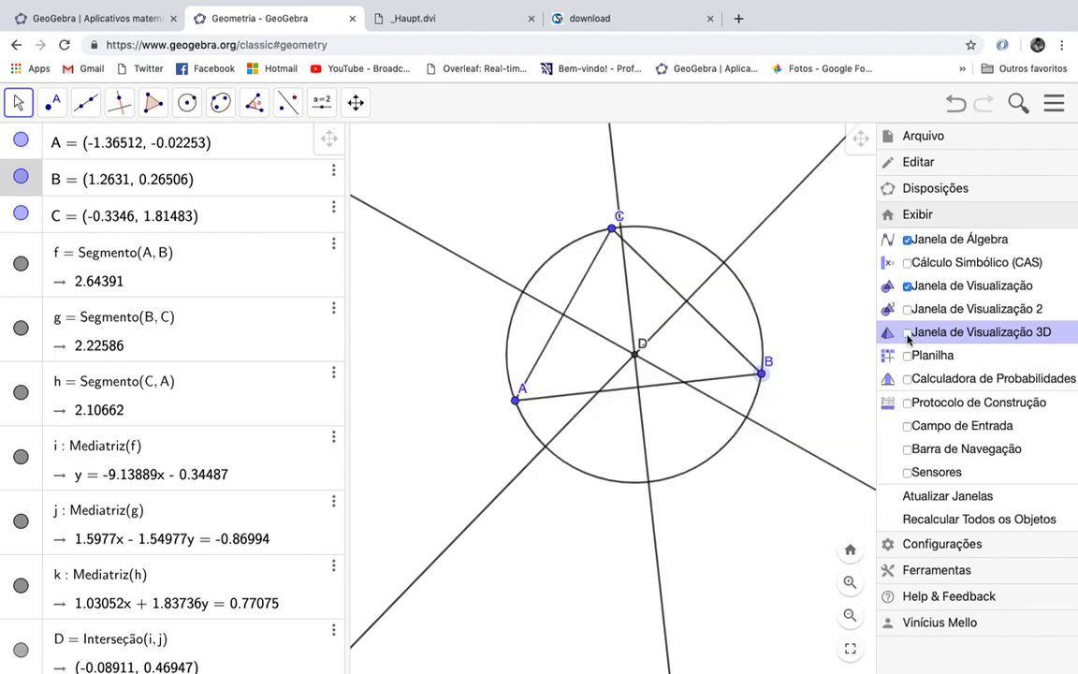
pyautogui.click(907, 263)
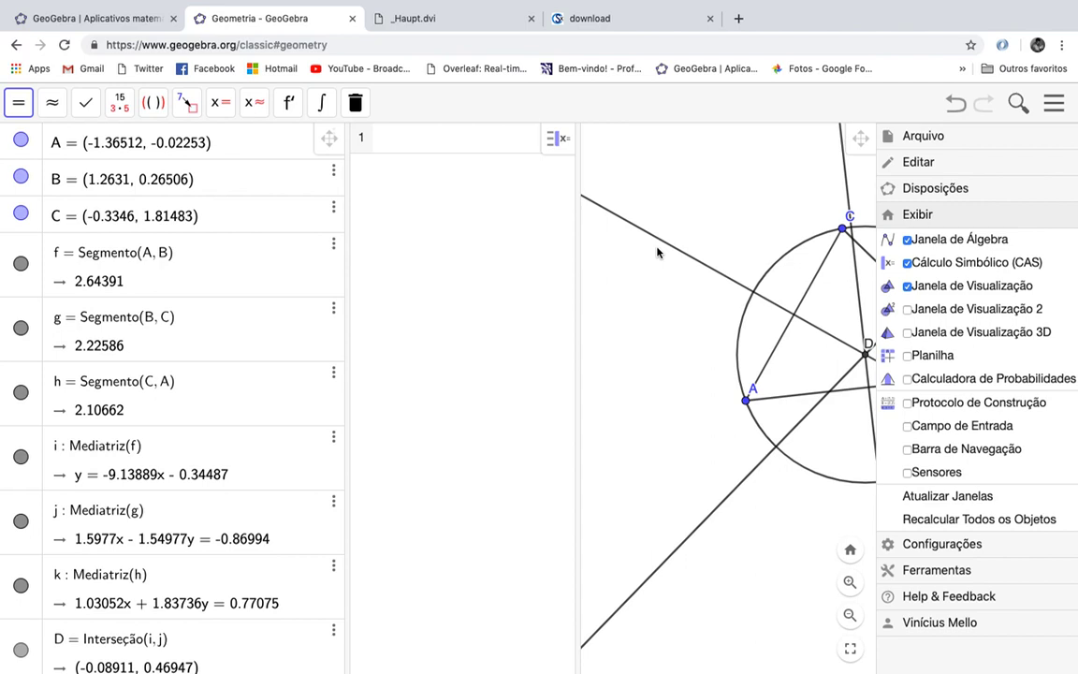
pyautogui.click(885, 262)
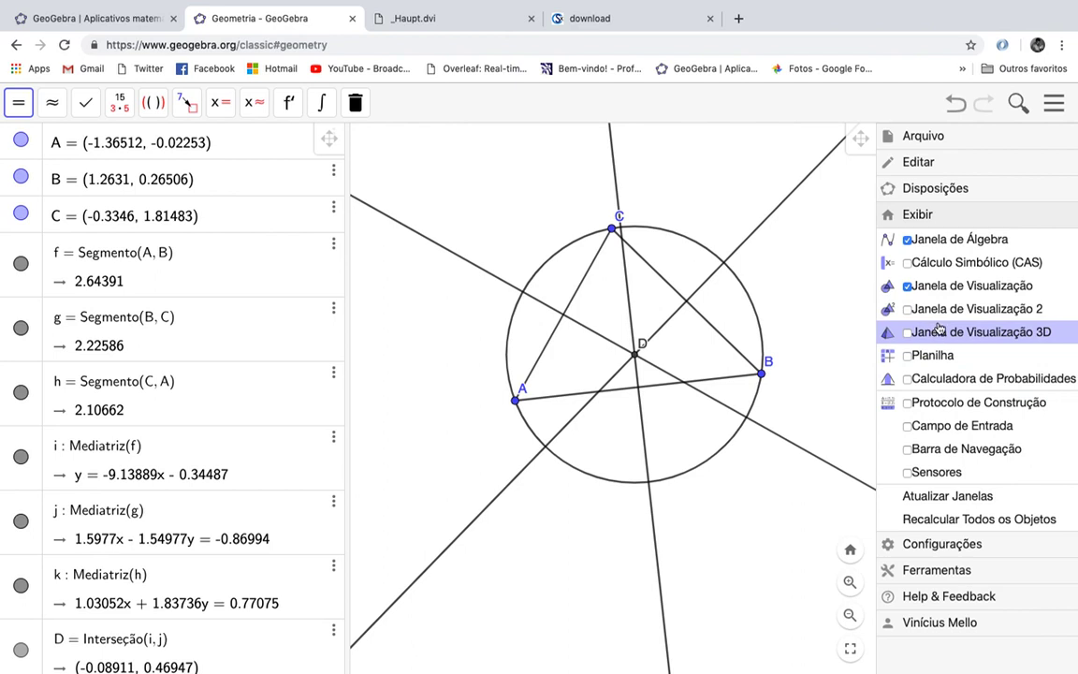
pyautogui.click(844, 300)
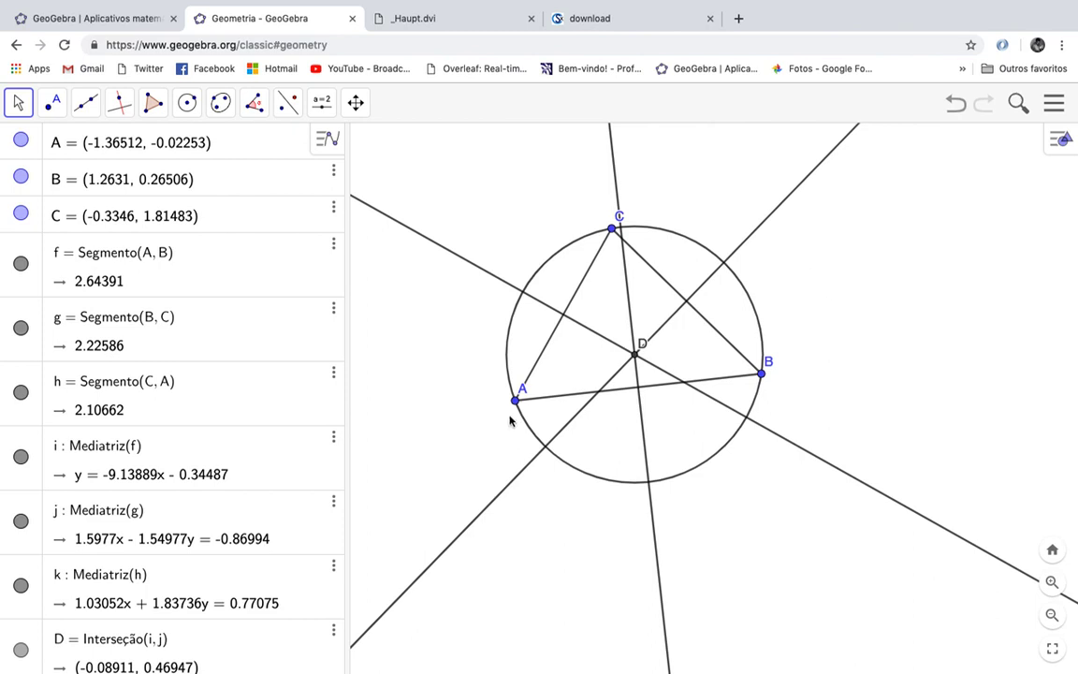
# Step: Move vertex A to about (-1.67, 0.02)
pyautogui.moveTo(518, 405); pyautogui.dragTo(488, 403)
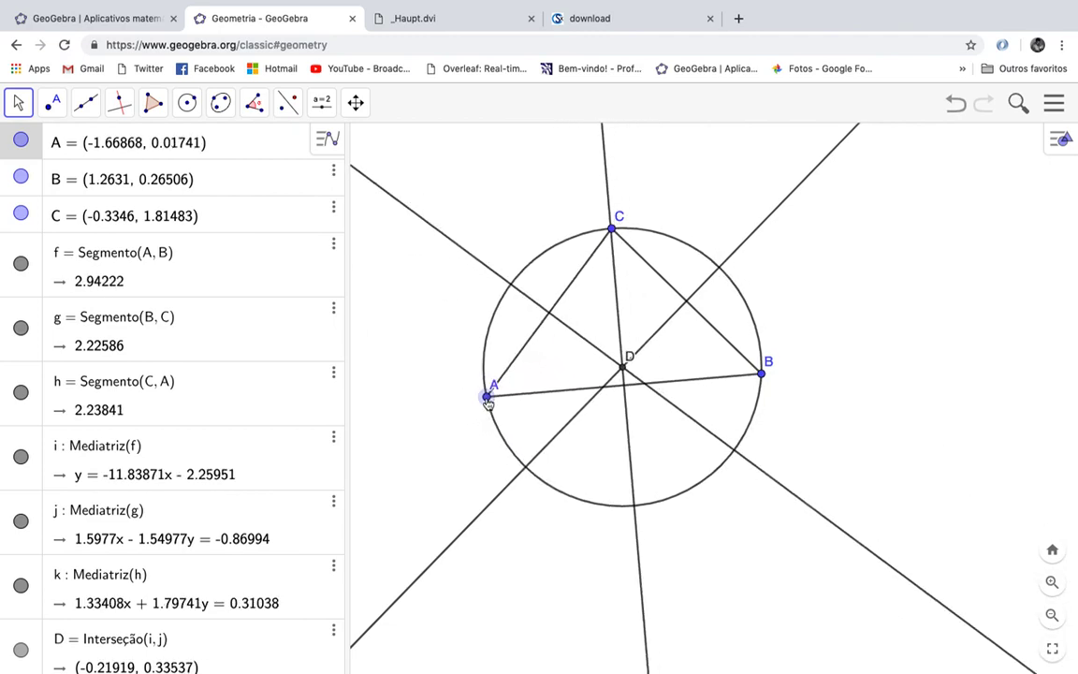